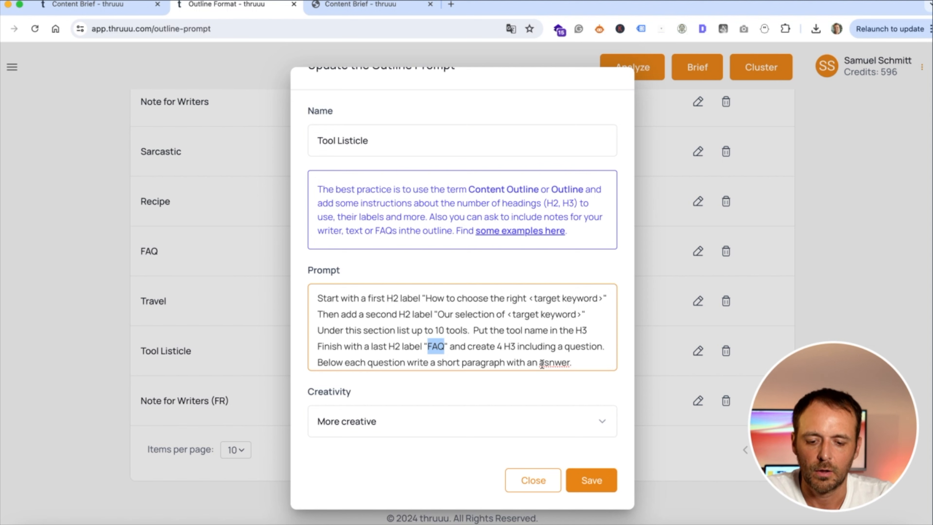
Keep the Tool Listicle prompt at More creative creativity and save it
{"action": "left_click", "coordinate": [597, 362]}
{"action": "scroll", "coordinate": [596, 362], "scroll_direction": "up", "scroll_amount": 3}
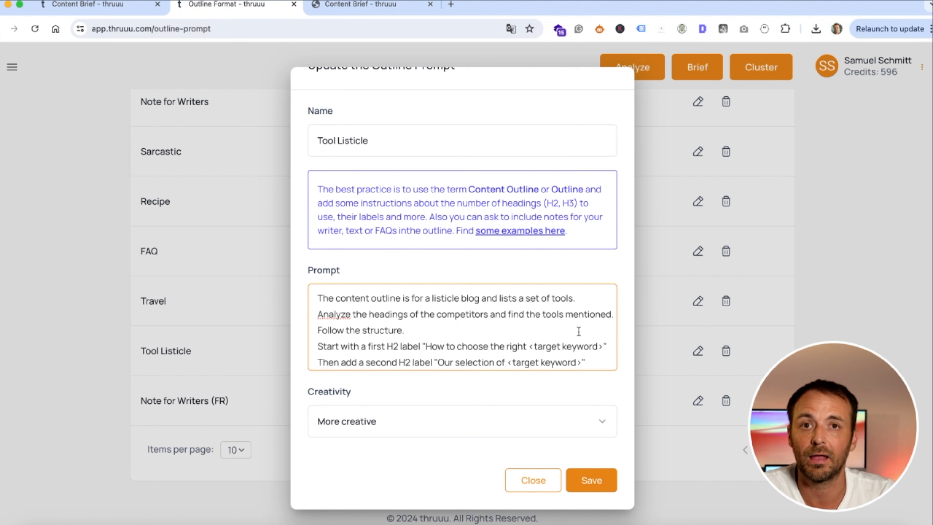
{"action": "scroll", "coordinate": [578, 331], "scroll_direction": "down", "scroll_amount": 3}
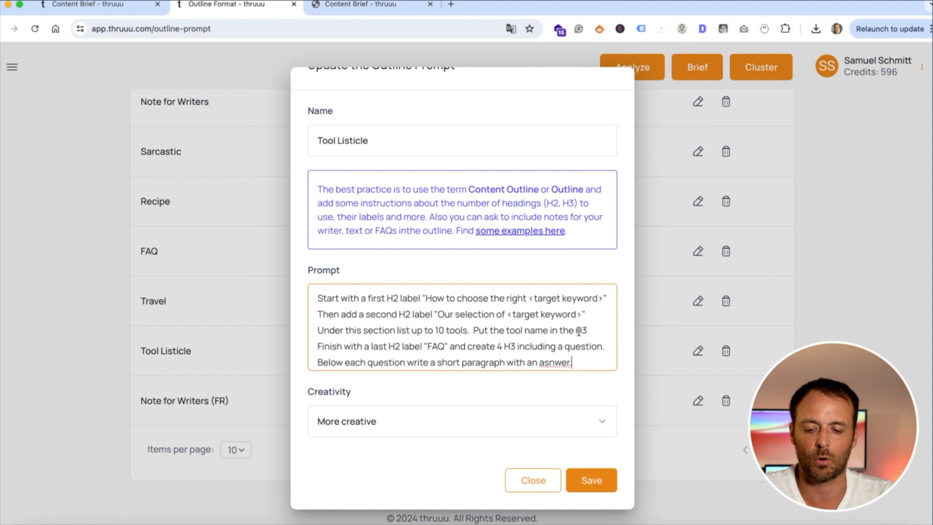
{"action": "left_click", "coordinate": [391, 423]}
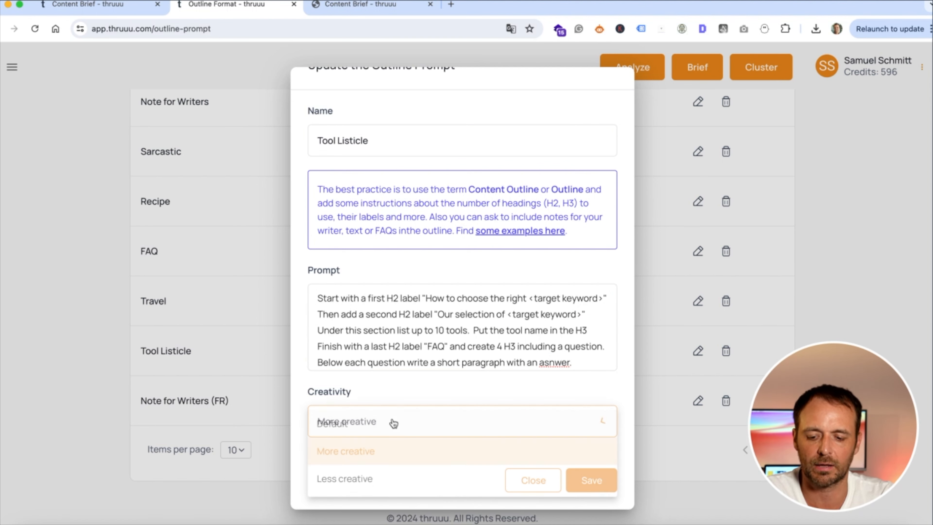
{"action": "left_click", "coordinate": [411, 392]}
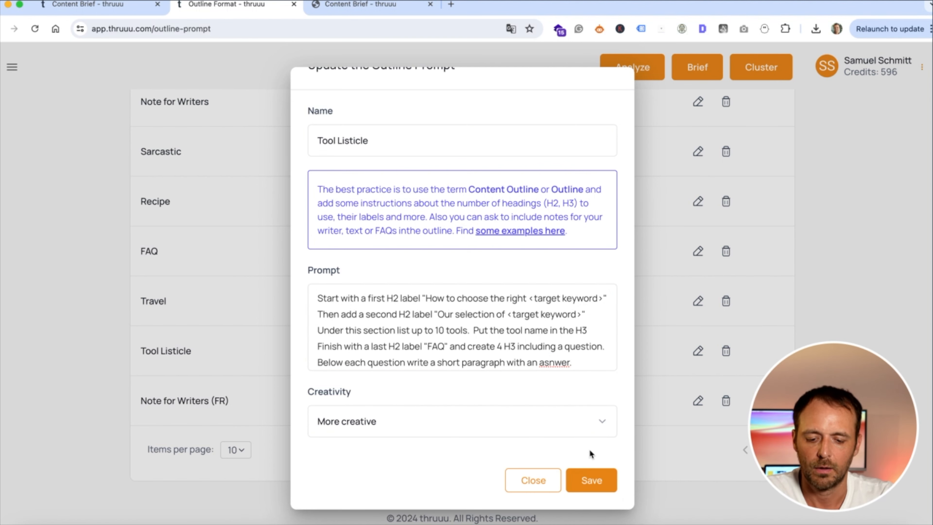
{"action": "left_click", "coordinate": [586, 482]}
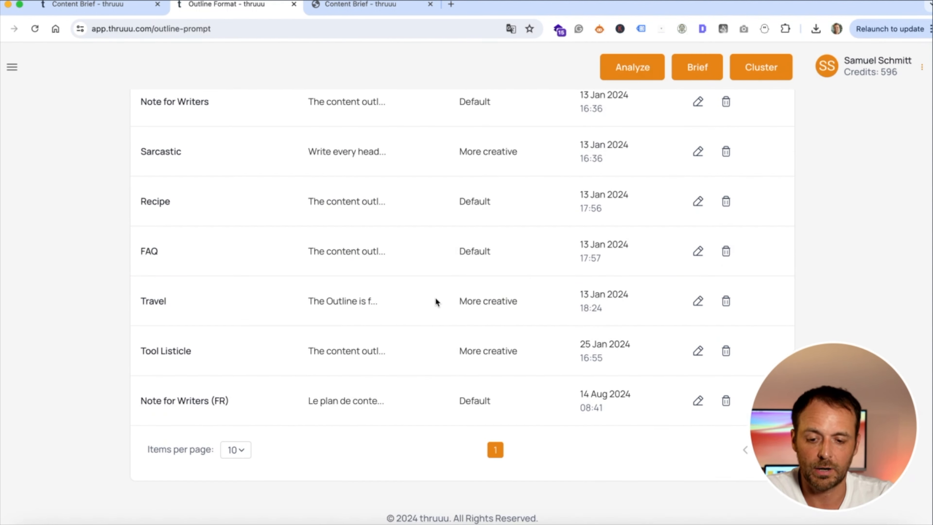
{"action": "scroll", "coordinate": [257, 286], "scroll_direction": "up", "scroll_amount": 5}
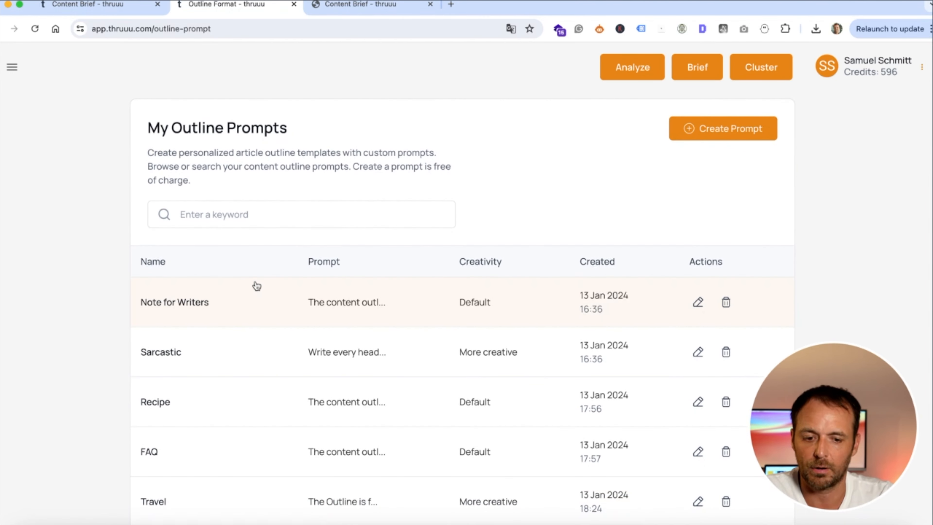
On the Content Brief, delete 'Best' from the H1 and add 'the' before 'Best' in the H2
{"action": "left_click", "coordinate": [100, 7]}
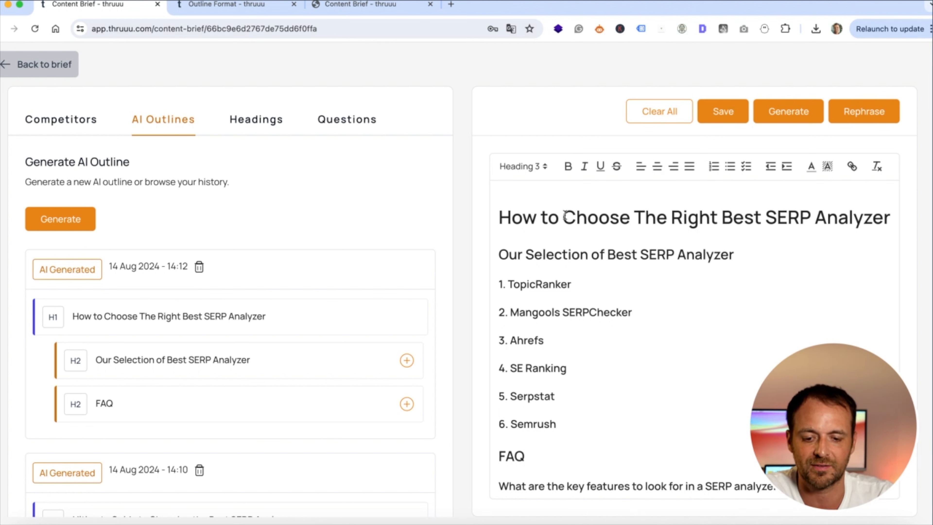
{"action": "triple_click", "coordinate": [586, 215]}
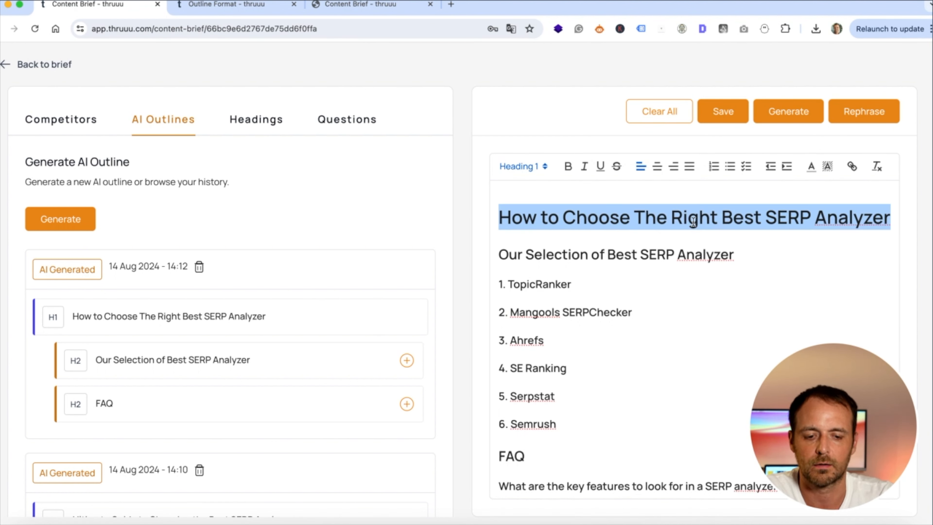
{"action": "double_click", "coordinate": [741, 218]}
{"action": "key", "text": "BackSpace"}
{"action": "key", "text": "BackSpace"}
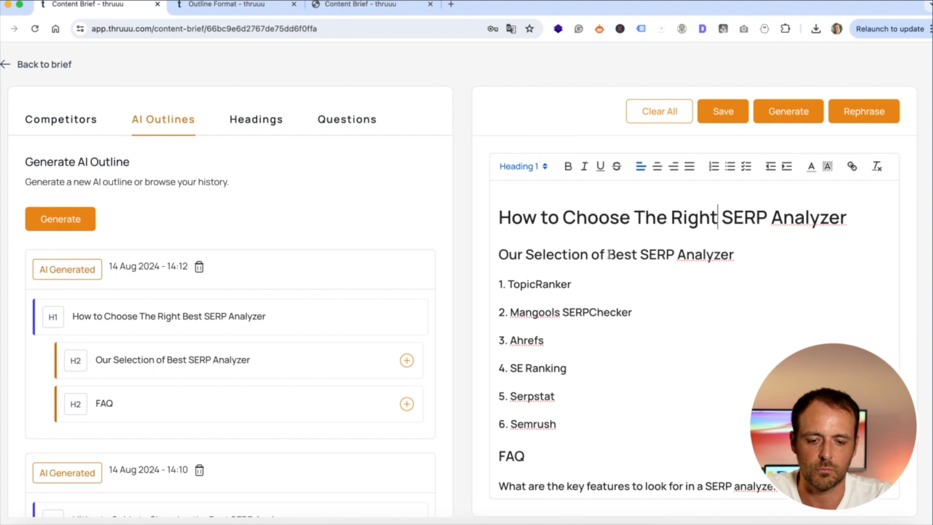
{"action": "type", "text": "the"}
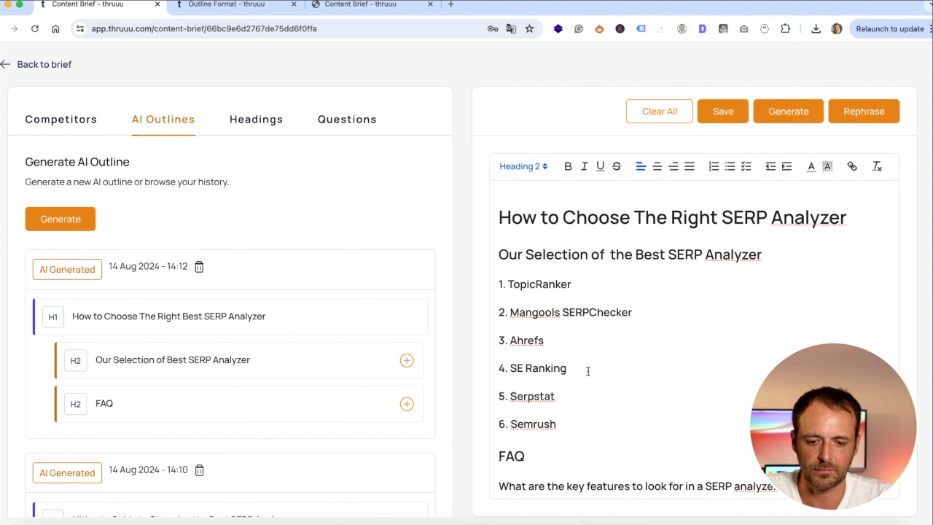
{"action": "scroll", "coordinate": [589, 371], "scroll_direction": "down", "scroll_amount": 2}
{"action": "scroll", "coordinate": [629, 282], "scroll_direction": "down", "scroll_amount": 2}
{"action": "scroll", "coordinate": [629, 283], "scroll_direction": "down", "scroll_amount": 4}
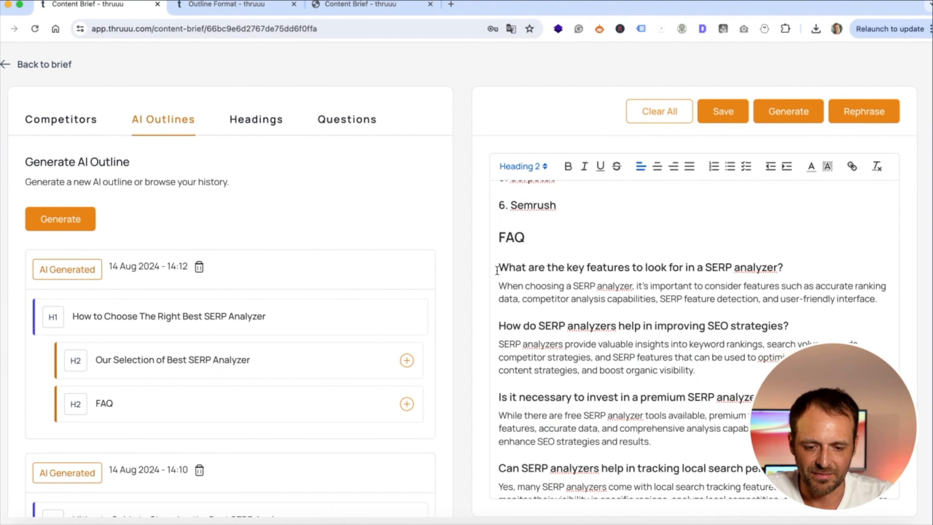
{"action": "scroll", "coordinate": [498, 246], "scroll_direction": "down", "scroll_amount": 1}
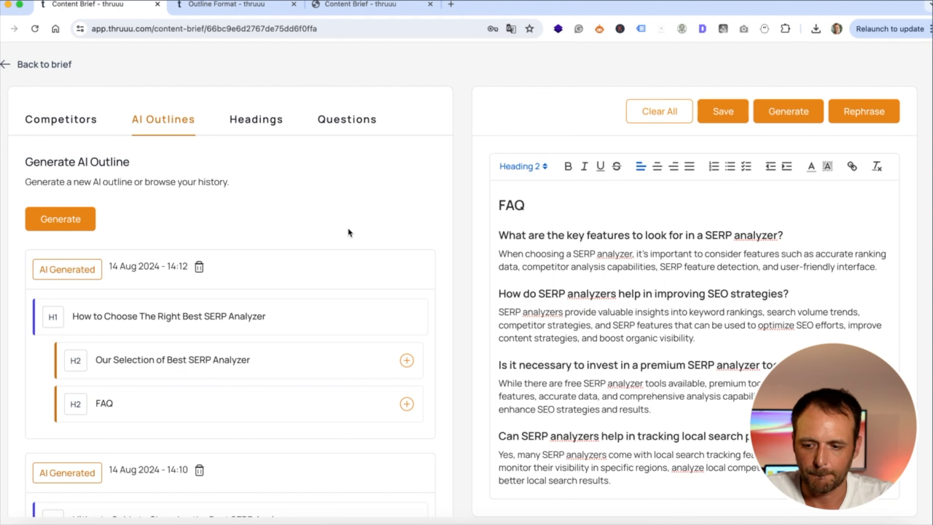
Generate a Tool Listicle AI outline and replace the editor content with it
{"action": "left_click", "coordinate": [216, 214]}
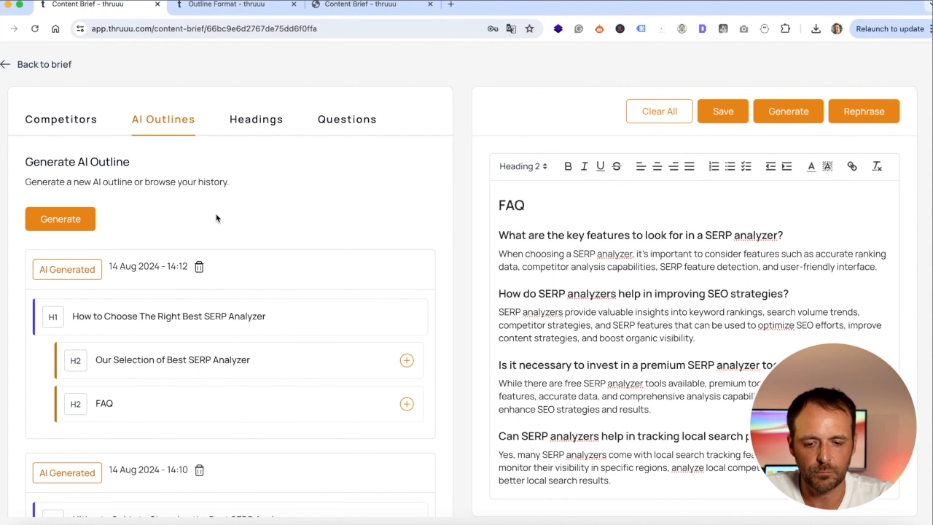
{"action": "left_click", "coordinate": [63, 222]}
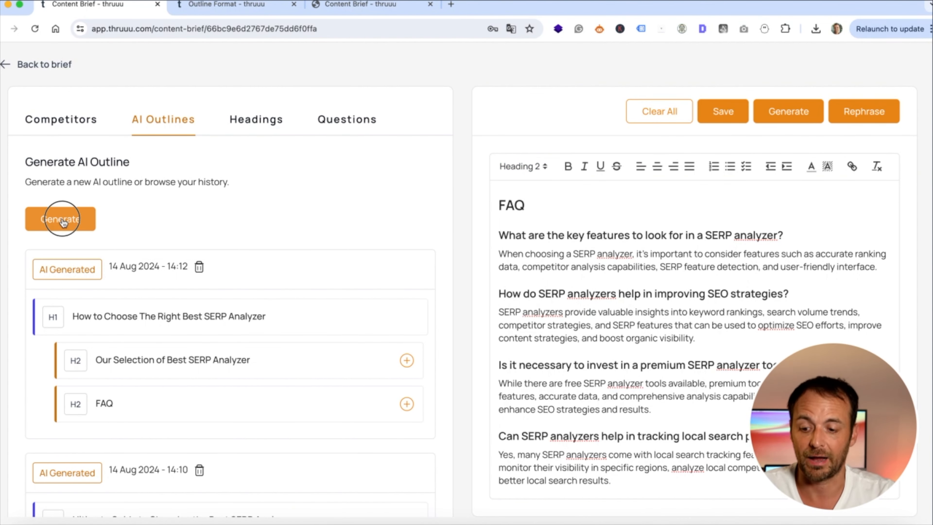
{"action": "left_click", "coordinate": [246, 359]}
{"action": "scroll", "coordinate": [257, 379], "scroll_direction": "down", "scroll_amount": 5}
{"action": "left_click", "coordinate": [229, 469]}
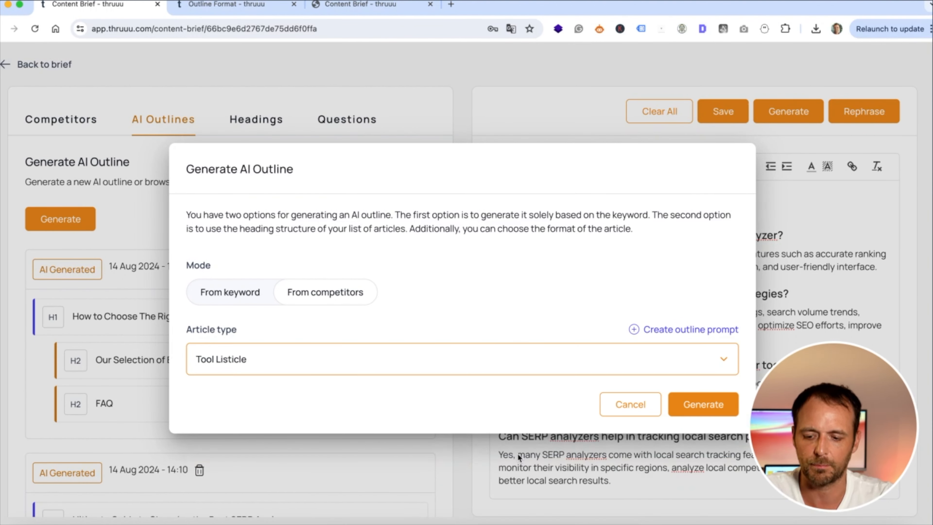
{"action": "left_click", "coordinate": [698, 404]}
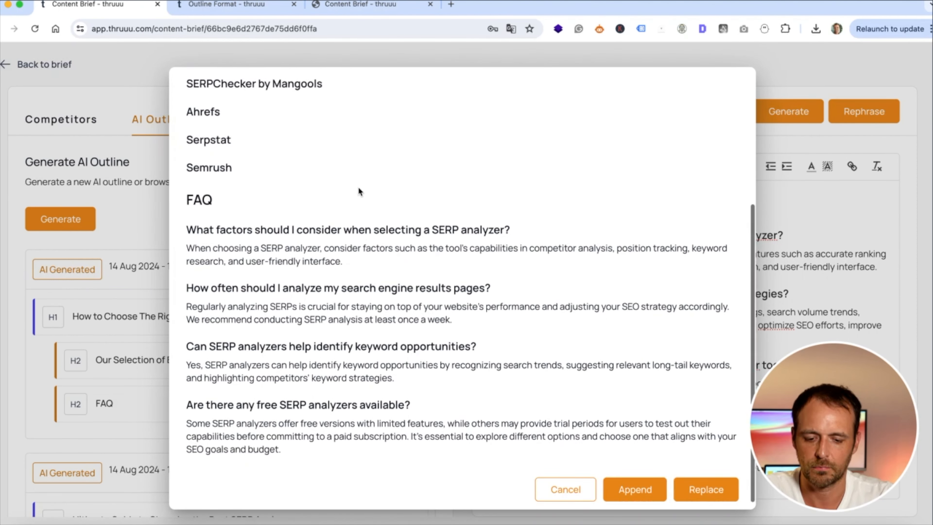
{"action": "left_click", "coordinate": [707, 480]}
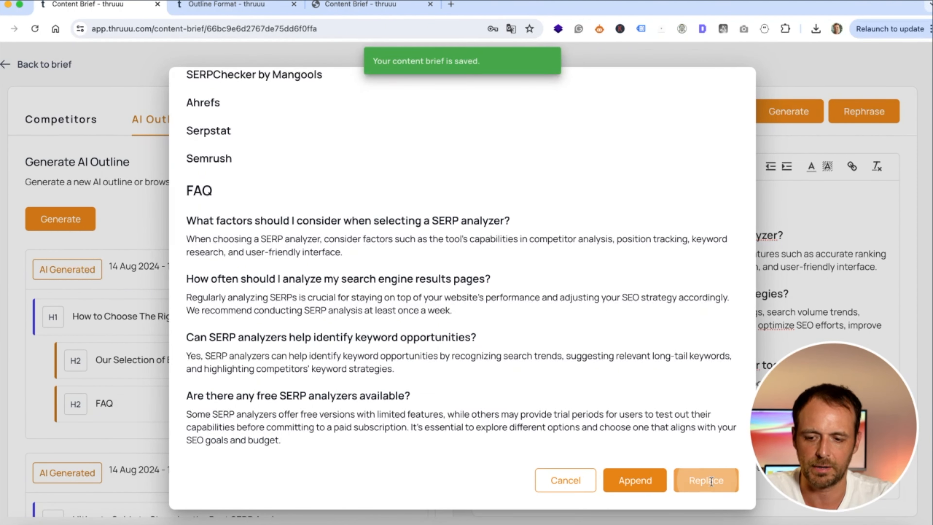
{"action": "scroll", "coordinate": [706, 257], "scroll_direction": "up", "scroll_amount": 7}
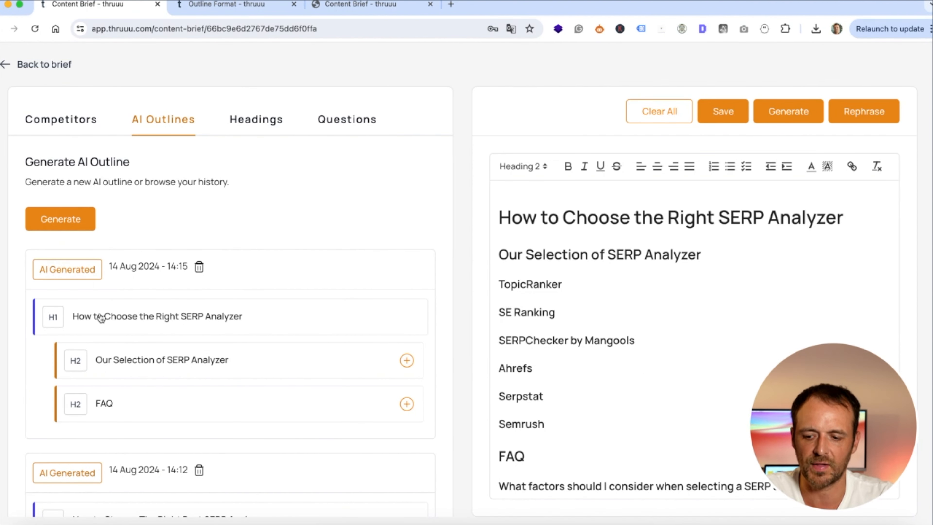
Expand the FAQ questions of the newest and the 14:12 generated outlines
{"action": "scroll", "coordinate": [138, 274], "scroll_direction": "down", "scroll_amount": 3}
{"action": "scroll", "coordinate": [139, 280], "scroll_direction": "down", "scroll_amount": 1}
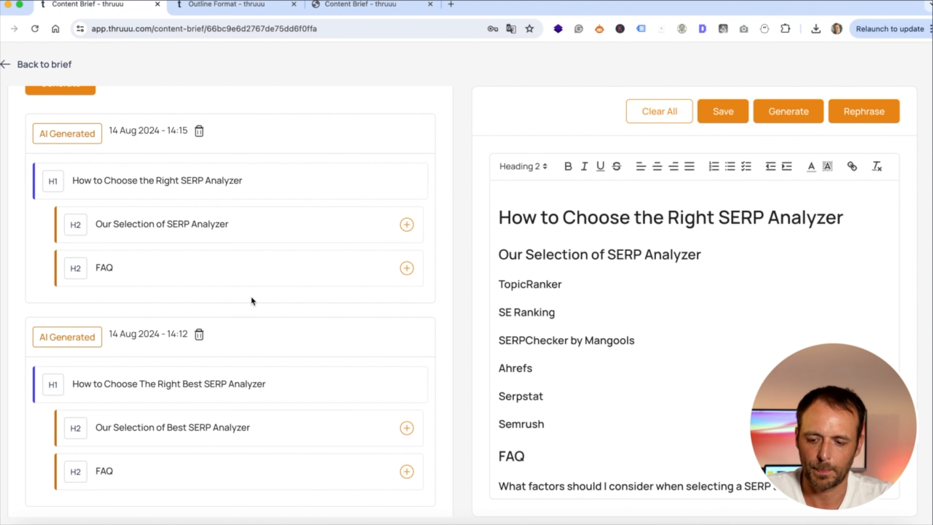
{"action": "scroll", "coordinate": [252, 300], "scroll_direction": "down", "scroll_amount": 2}
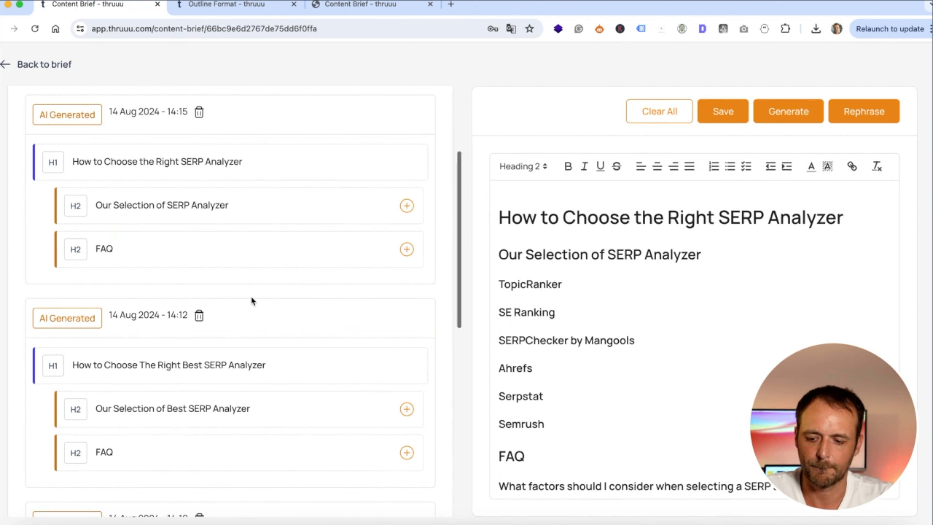
{"action": "left_click", "coordinate": [407, 249]}
{"action": "scroll", "coordinate": [286, 290], "scroll_direction": "down", "scroll_amount": 5}
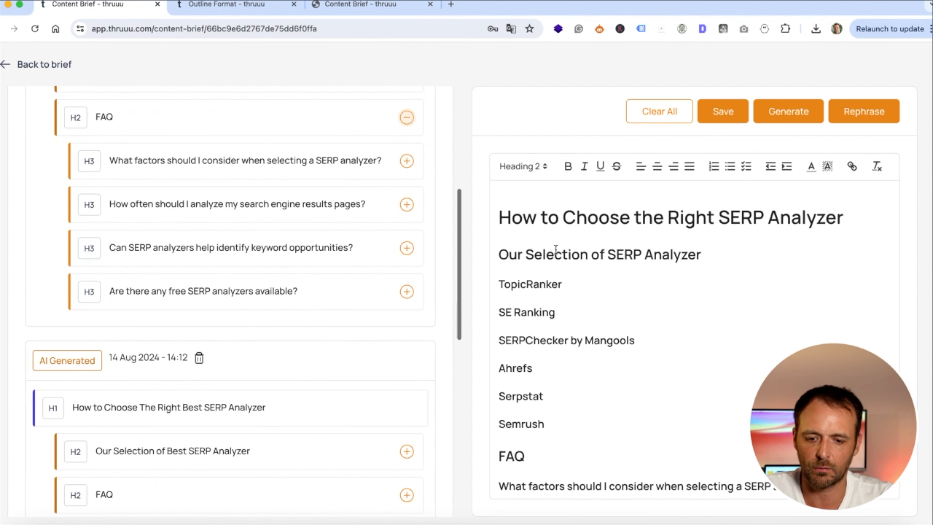
{"action": "scroll", "coordinate": [390, 432], "scroll_direction": "down", "scroll_amount": 4}
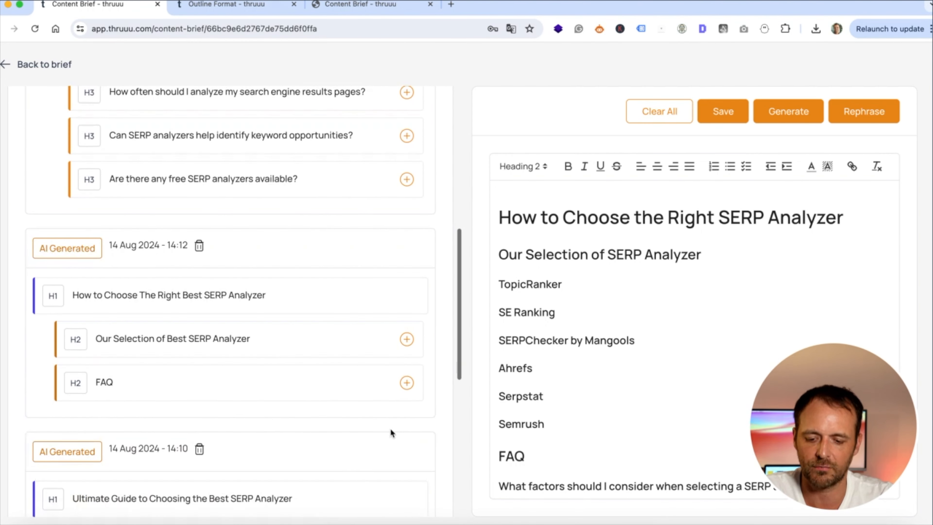
{"action": "left_click", "coordinate": [407, 383]}
{"action": "scroll", "coordinate": [408, 389], "scroll_direction": "down", "scroll_amount": 7}
{"action": "scroll", "coordinate": [593, 306], "scroll_direction": "down", "scroll_amount": 9}
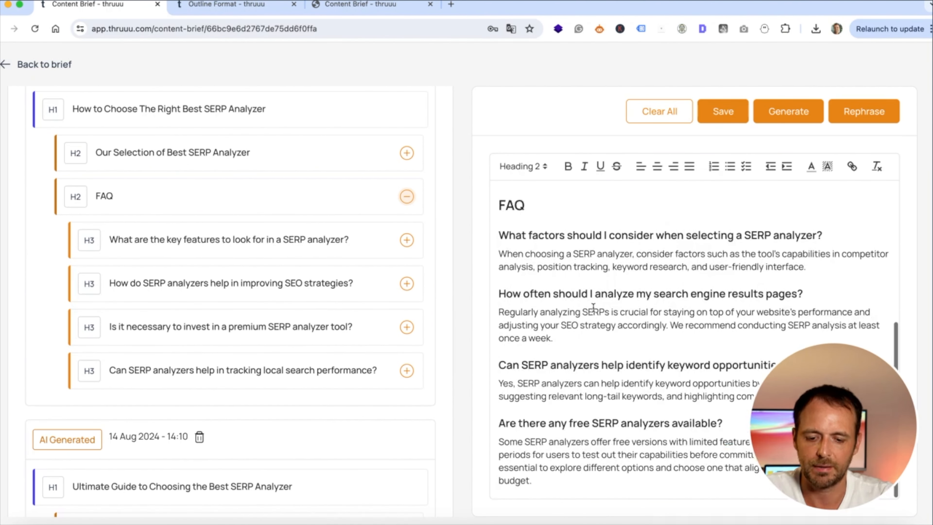
{"action": "left_click", "coordinate": [542, 480]}
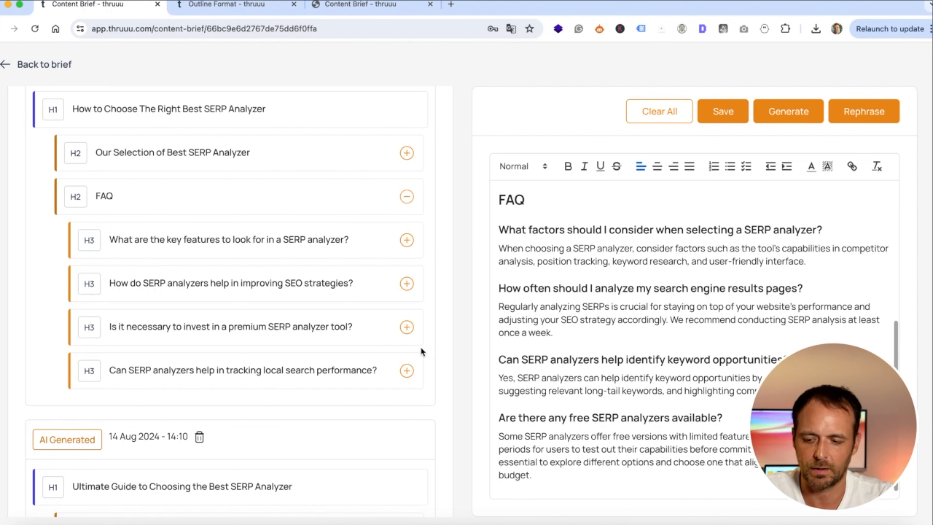
Add 'Is it necessary to invest in a premium SERP analyzer tool?' with its answer to the FAQ
{"action": "left_click", "coordinate": [407, 327]}
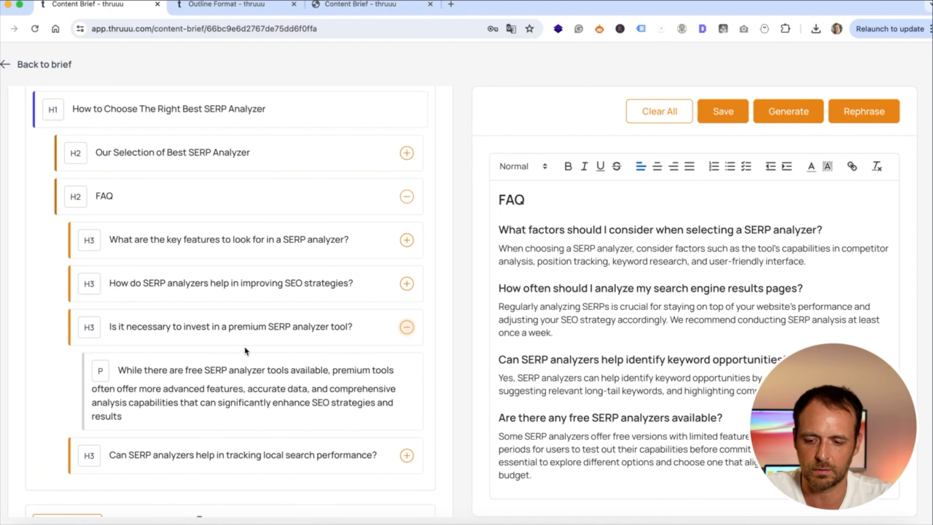
{"action": "left_click", "coordinate": [214, 372]}
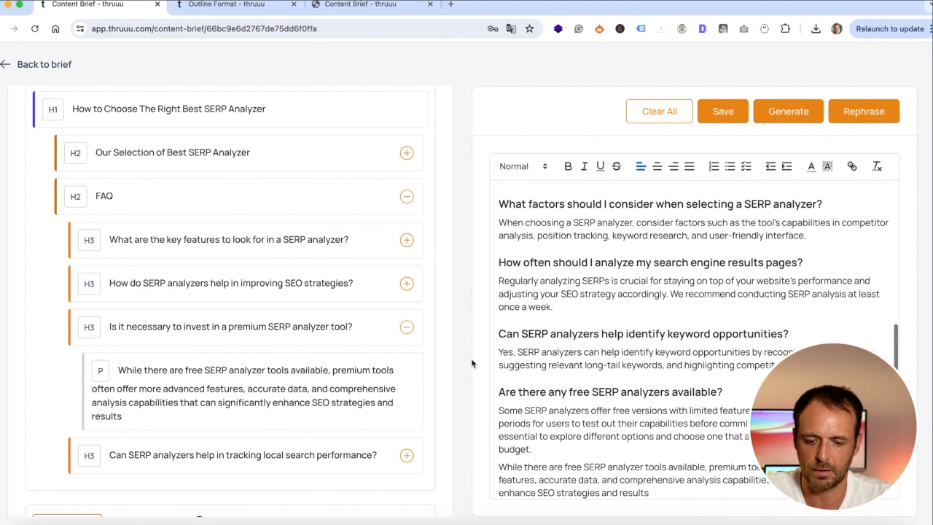
{"action": "scroll", "coordinate": [587, 431], "scroll_direction": "up", "scroll_amount": 1}
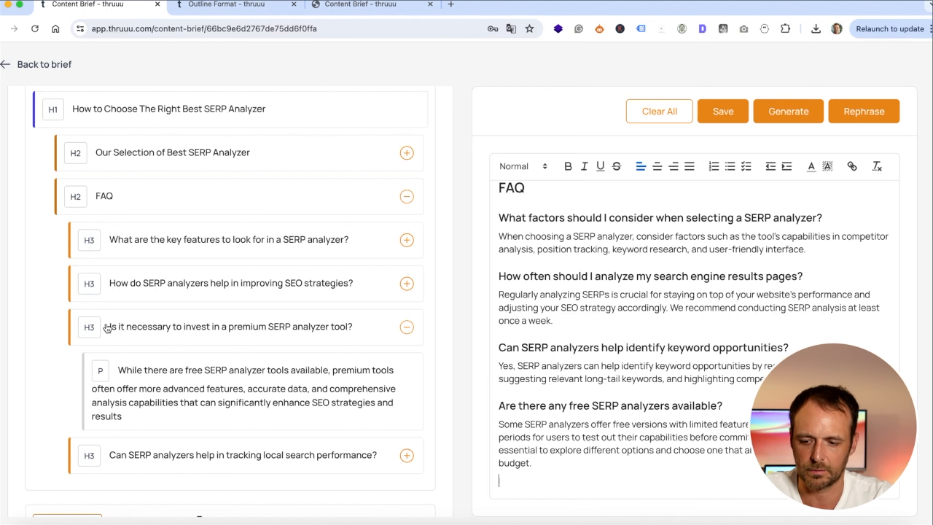
{"action": "left_click", "coordinate": [88, 327]}
{"action": "key", "text": "Return"}
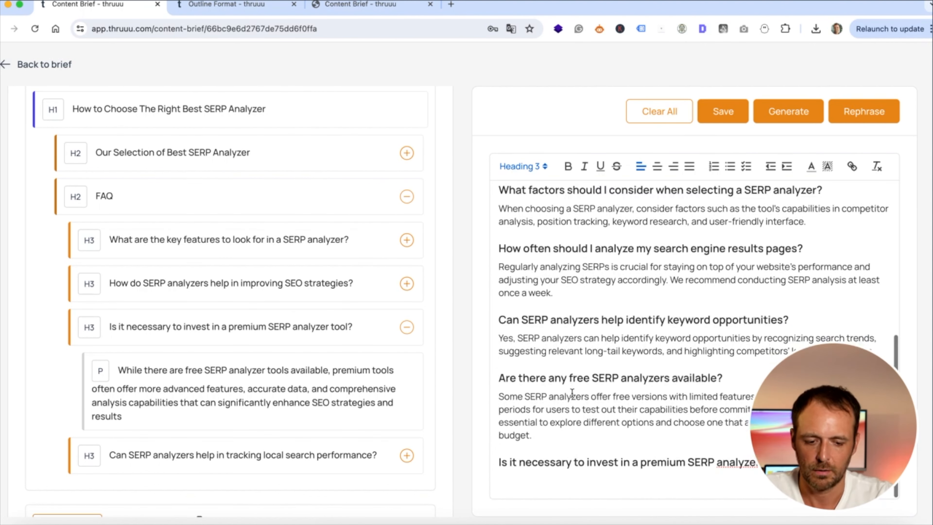
{"action": "left_click", "coordinate": [230, 380]}
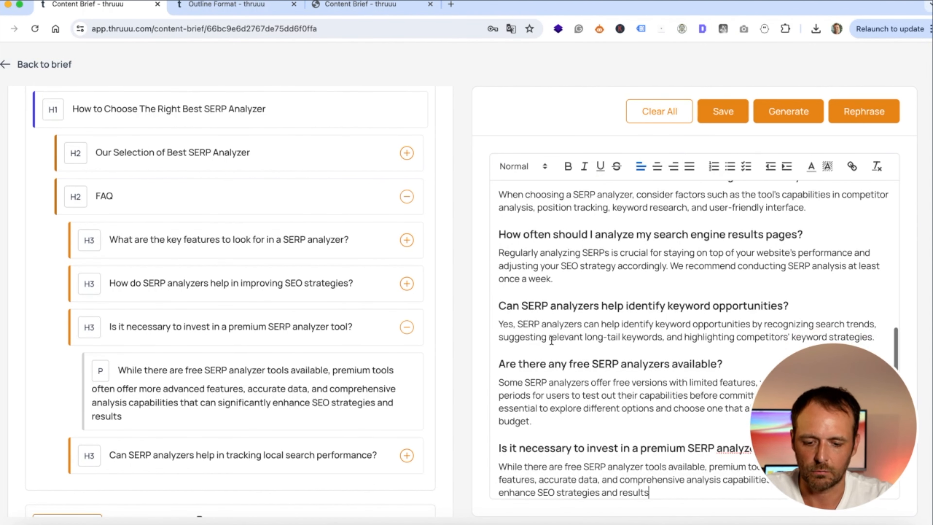
{"action": "scroll", "coordinate": [693, 404], "scroll_direction": "down", "scroll_amount": 1}
{"action": "scroll", "coordinate": [693, 404], "scroll_direction": "up", "scroll_amount": 4}
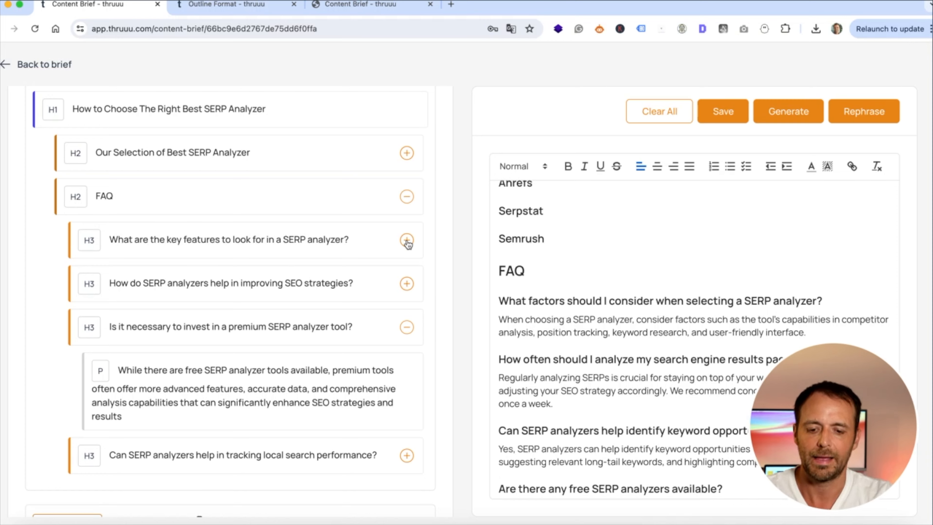
{"action": "scroll", "coordinate": [377, 240], "scroll_direction": "up", "scroll_amount": 5}
{"action": "scroll", "coordinate": [377, 239], "scroll_direction": "up", "scroll_amount": 5}
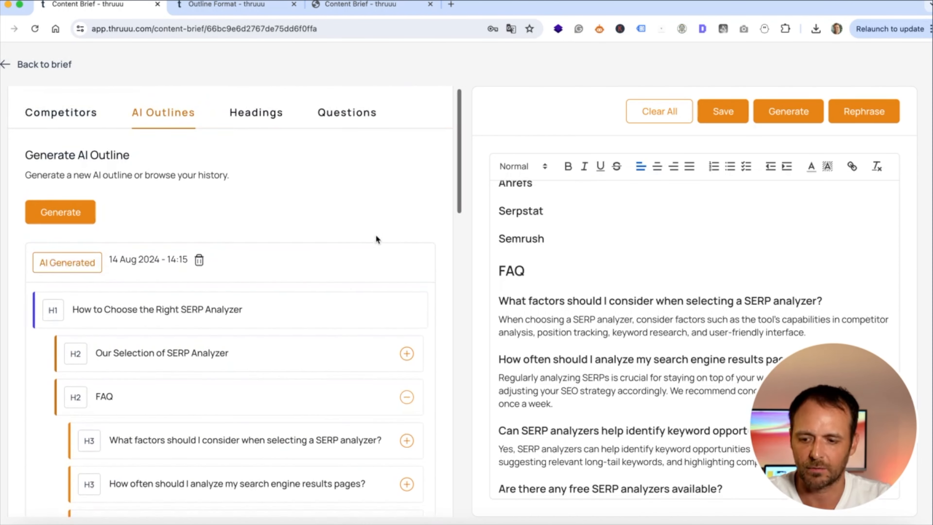
Append Serpstat and Semrush headings from the competitor's 'Top SERP Analysis Tools to Try' list, then return to the brief
{"action": "left_click", "coordinate": [61, 118]}
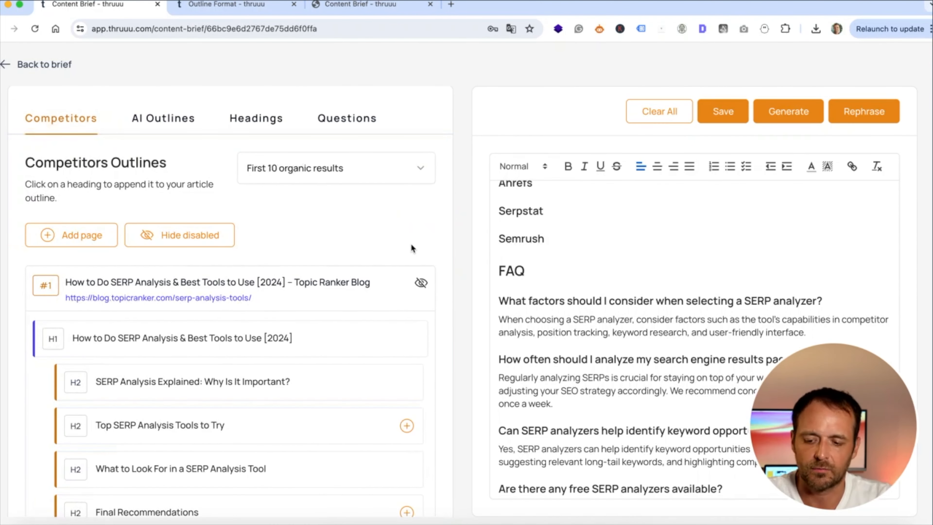
{"action": "scroll", "coordinate": [411, 246], "scroll_direction": "down", "scroll_amount": 4}
{"action": "left_click", "coordinate": [407, 254]}
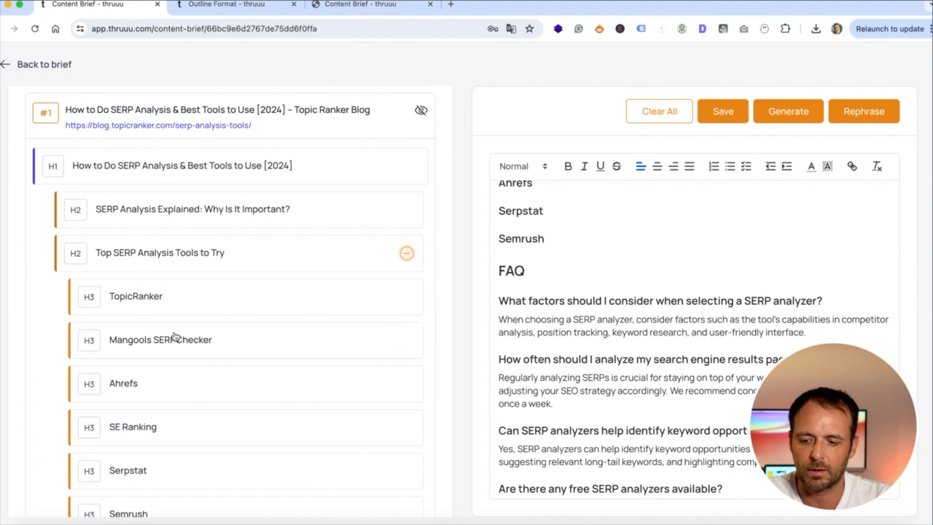
{"action": "scroll", "coordinate": [302, 391], "scroll_direction": "down", "scroll_amount": 3}
{"action": "left_click", "coordinate": [560, 237]}
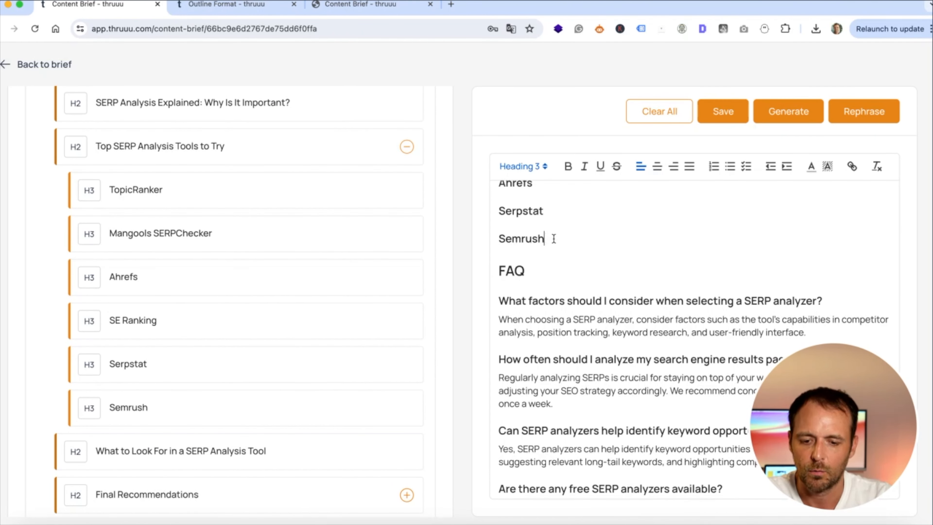
{"action": "key", "text": "Return"}
{"action": "left_click", "coordinate": [129, 375]}
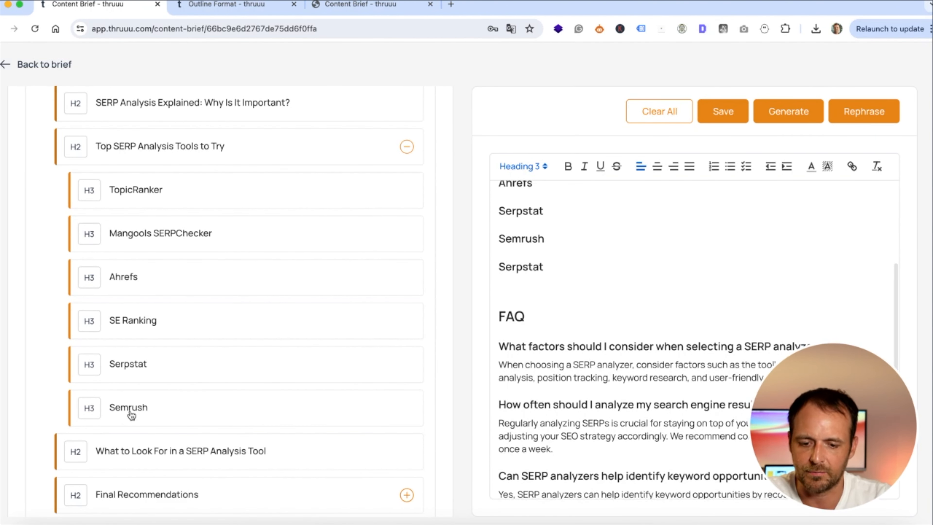
{"action": "left_click", "coordinate": [131, 411]}
{"action": "scroll", "coordinate": [326, 300], "scroll_direction": "up", "scroll_amount": 7}
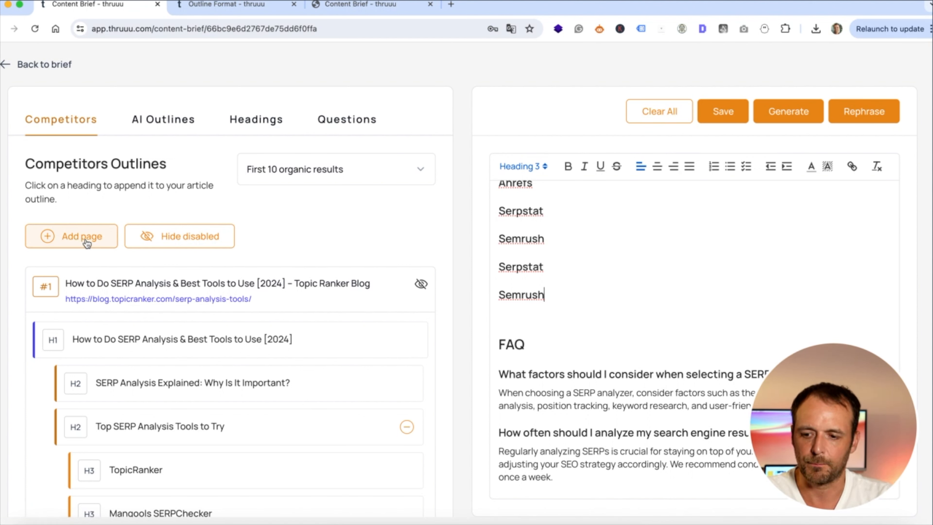
{"action": "left_click", "coordinate": [40, 65]}
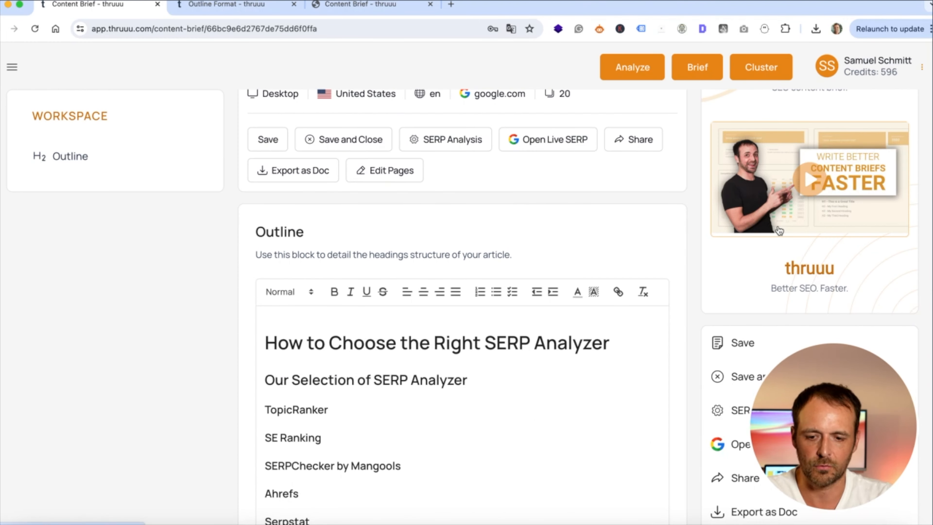
{"action": "scroll", "coordinate": [556, 203], "scroll_direction": "up", "scroll_amount": 2}
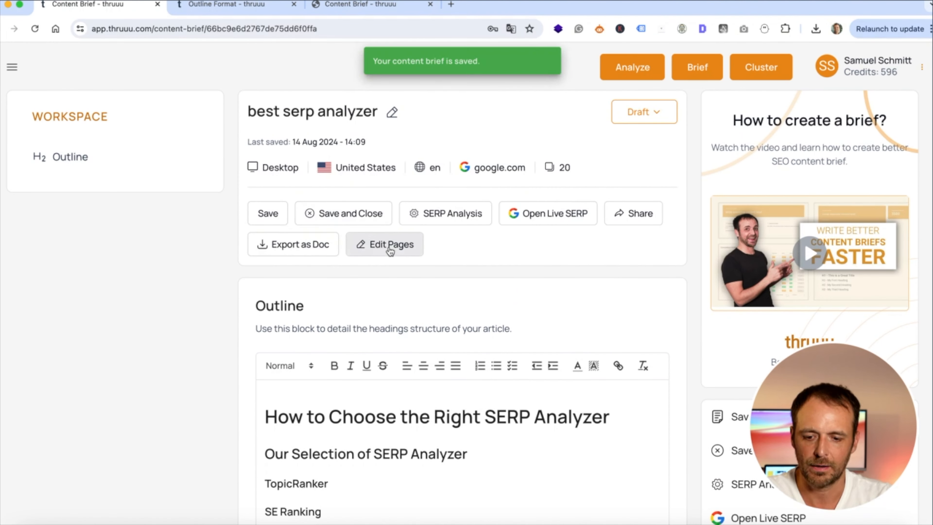
Open Edit Pages and scroll through the competitor SERP pages feeding the AI features
{"action": "left_click", "coordinate": [406, 250]}
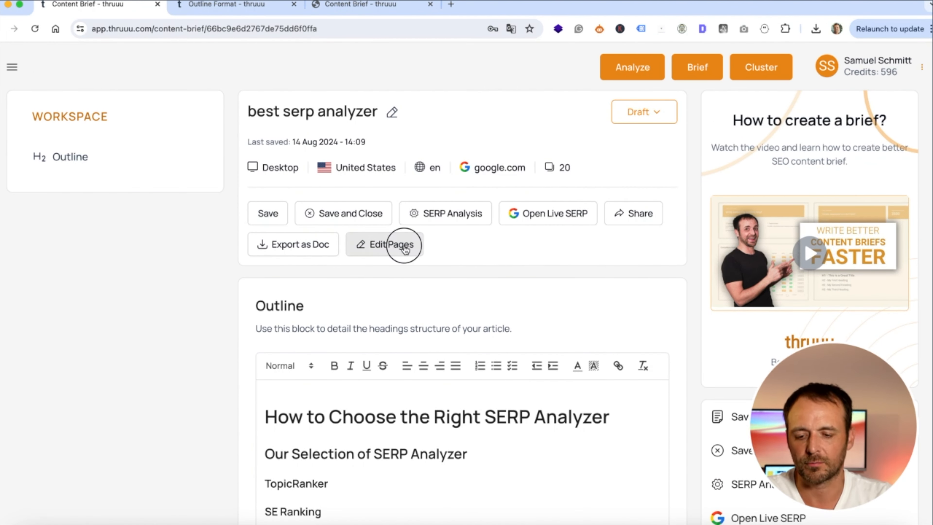
{"action": "scroll", "coordinate": [471, 224], "scroll_direction": "down", "scroll_amount": 5}
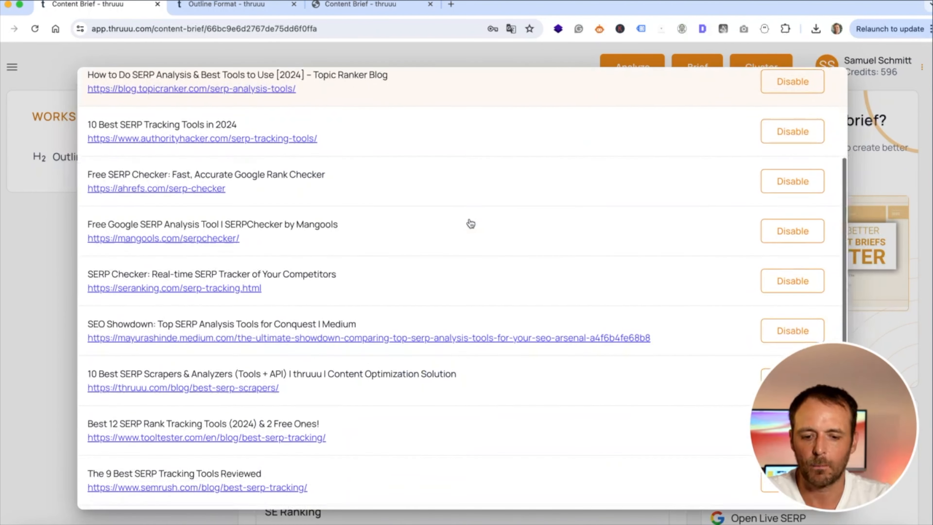
{"action": "scroll", "coordinate": [471, 224], "scroll_direction": "down", "scroll_amount": 2}
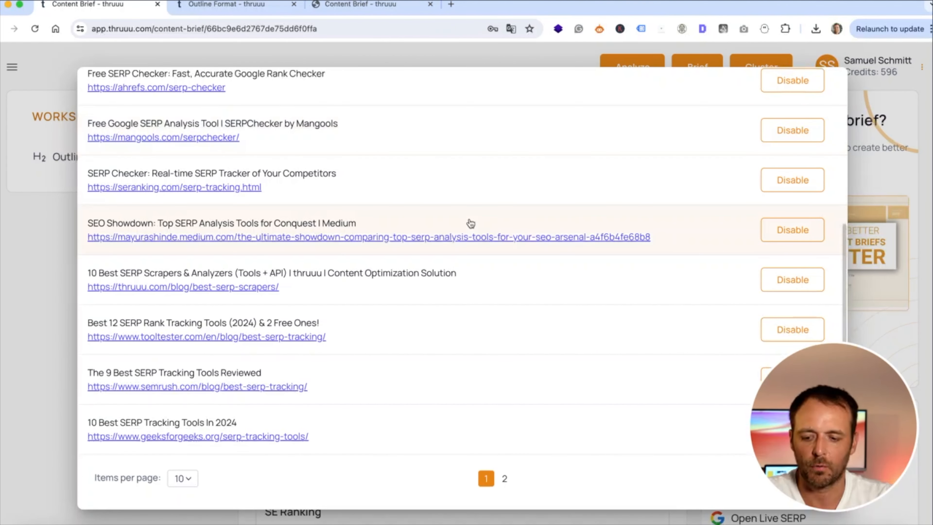
{"action": "scroll", "coordinate": [471, 224], "scroll_direction": "up", "scroll_amount": 5}
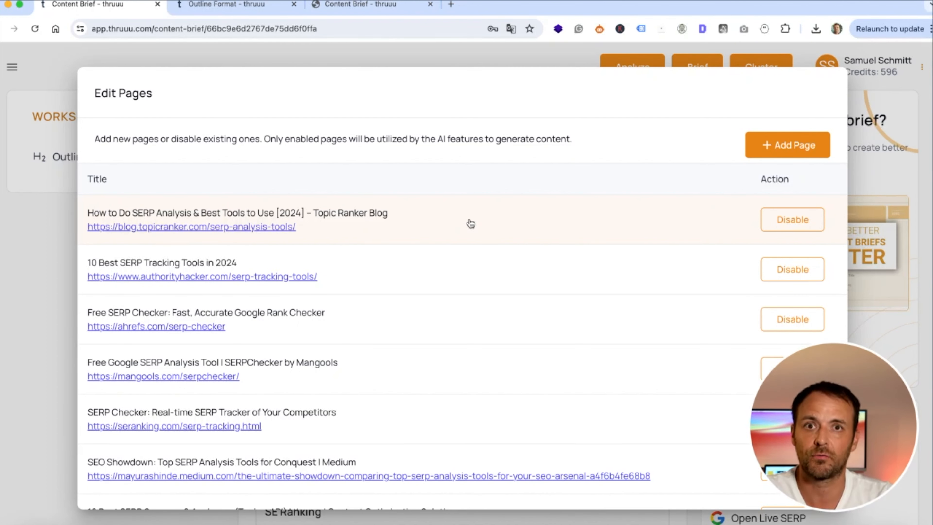
{"action": "scroll", "coordinate": [471, 224], "scroll_direction": "down", "scroll_amount": 1}
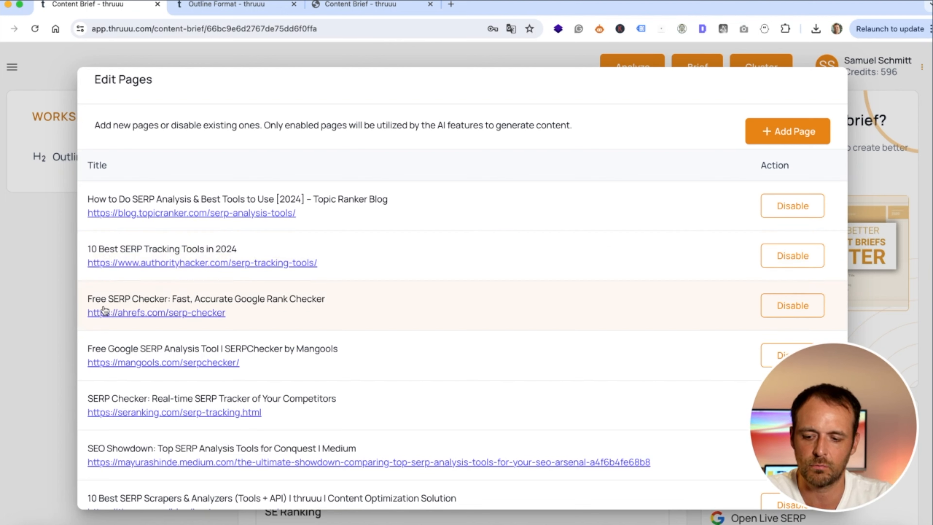
{"action": "scroll", "coordinate": [344, 312], "scroll_direction": "down", "scroll_amount": 1}
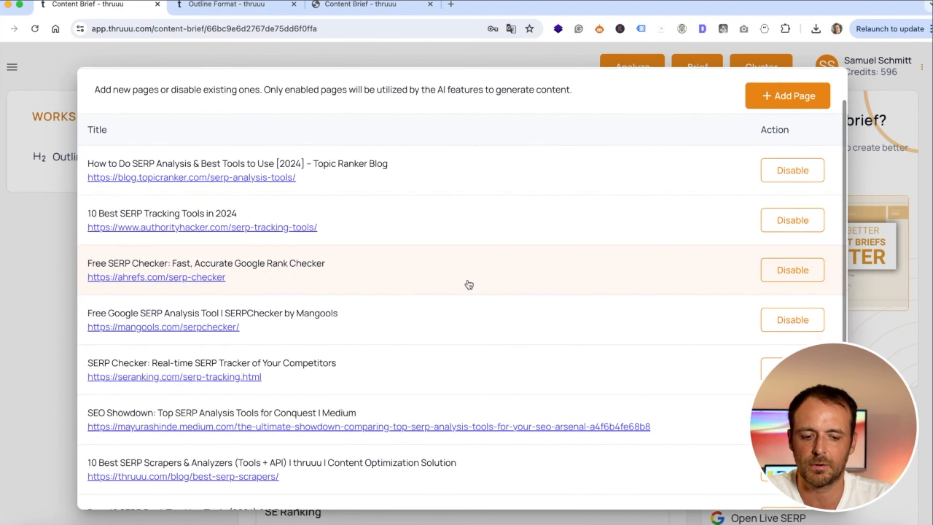
Disable the ahrefs, Mangools, SE Ranking and Medium SEO Showdown pages for AI use
{"action": "left_click", "coordinate": [792, 275]}
{"action": "scroll", "coordinate": [554, 261], "scroll_direction": "down", "scroll_amount": 3}
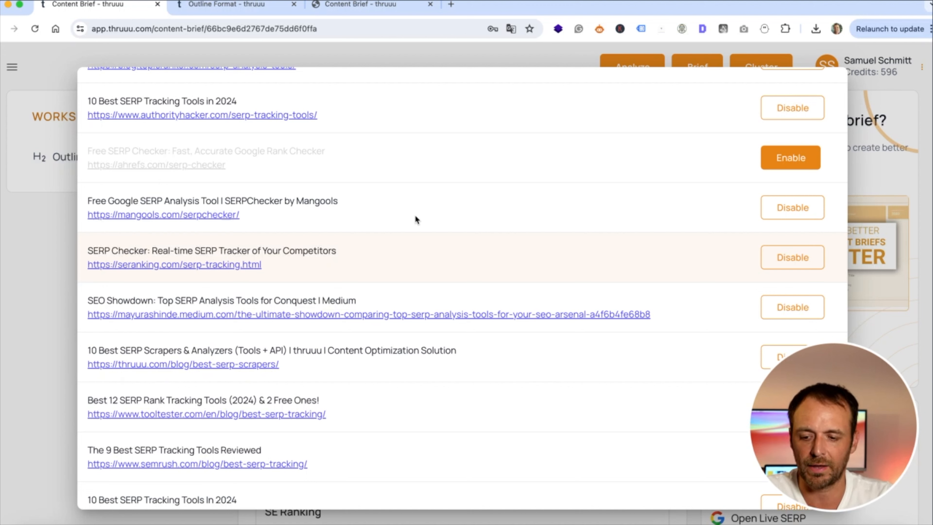
{"action": "left_click", "coordinate": [792, 210]}
{"action": "left_click", "coordinate": [792, 258]}
{"action": "scroll", "coordinate": [563, 257], "scroll_direction": "down", "scroll_amount": 2}
{"action": "left_click", "coordinate": [777, 233]}
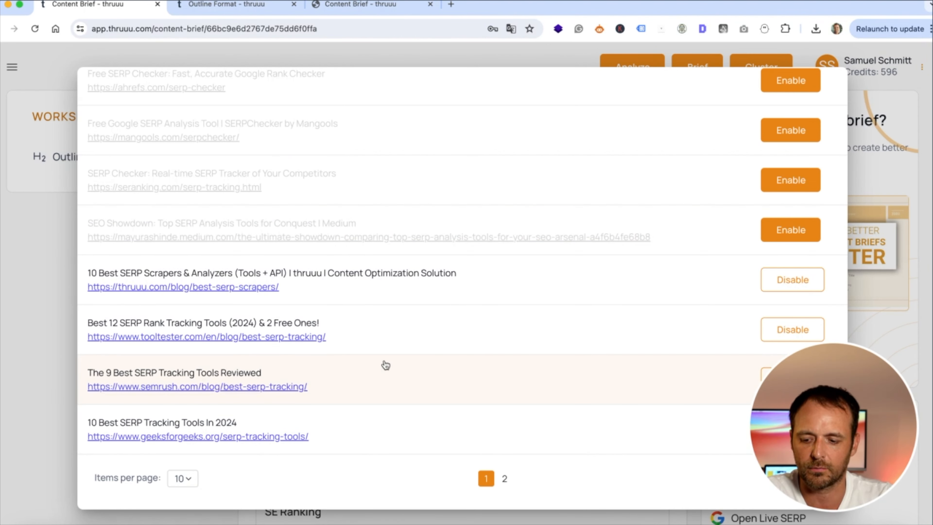
{"action": "scroll", "coordinate": [365, 388], "scroll_direction": "up", "scroll_amount": 6}
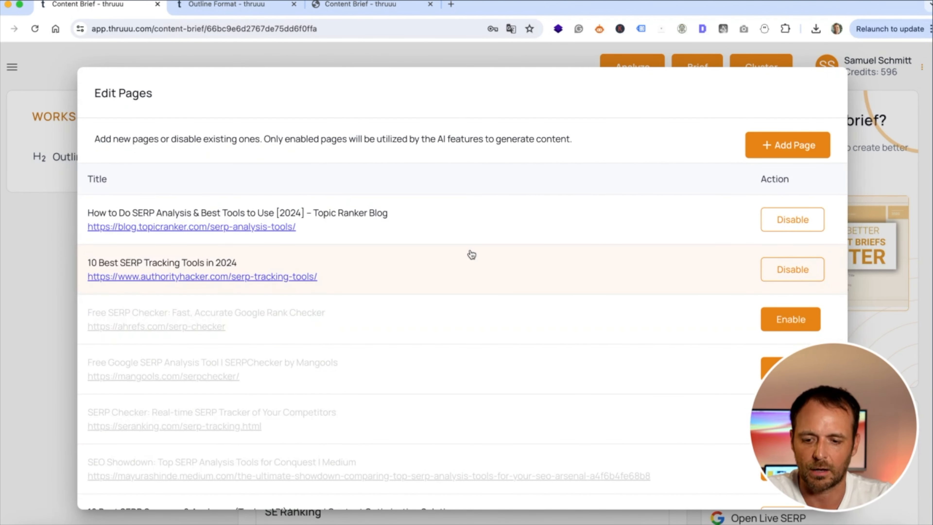
{"action": "scroll", "coordinate": [472, 254], "scroll_direction": "down", "scroll_amount": 6}
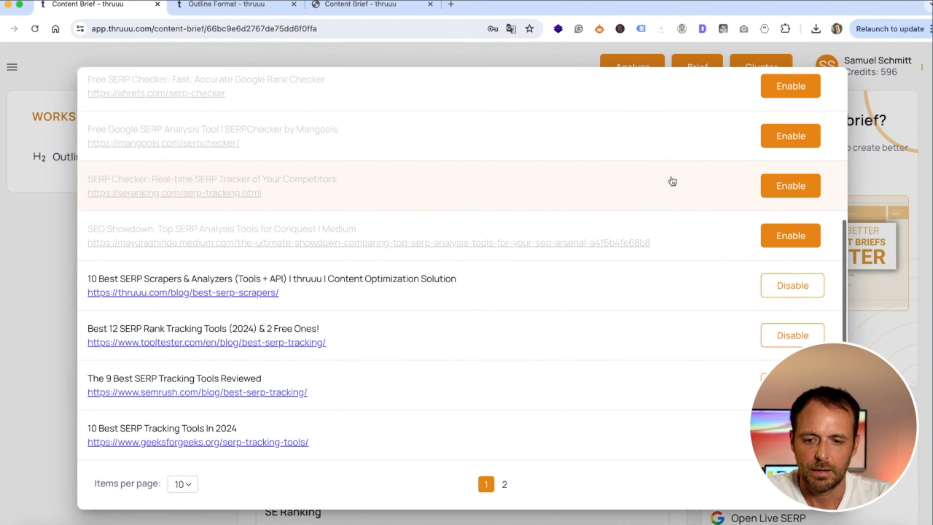
{"action": "scroll", "coordinate": [563, 158], "scroll_direction": "up", "scroll_amount": 6}
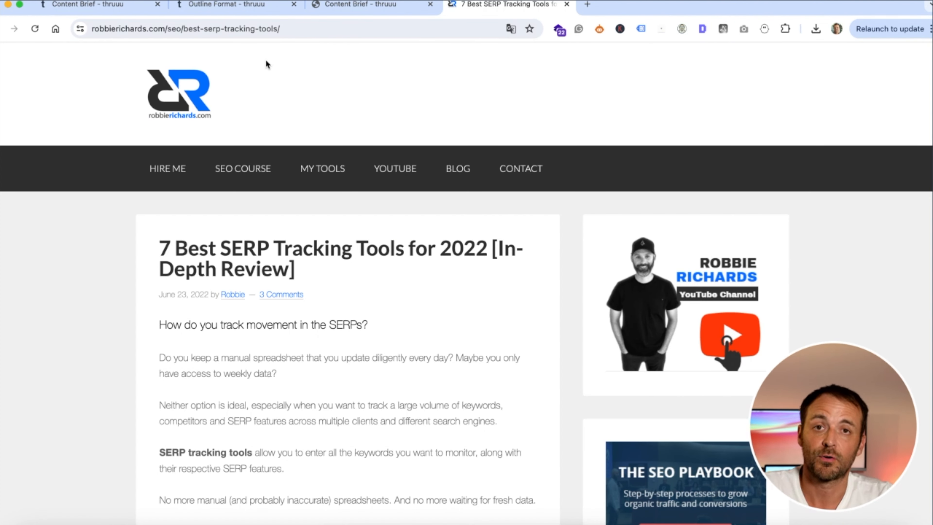
Copy the '7 Best SERP Tracking Tools for 2022' article URL and add it as a competitor page
{"action": "left_click", "coordinate": [269, 29]}
{"action": "key", "text": "ctrl+c"}
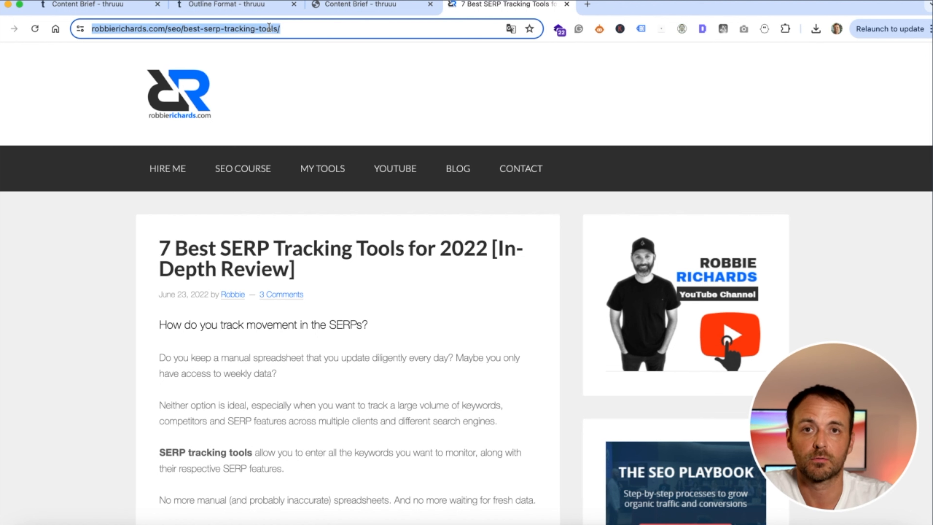
{"action": "left_click", "coordinate": [245, 8]}
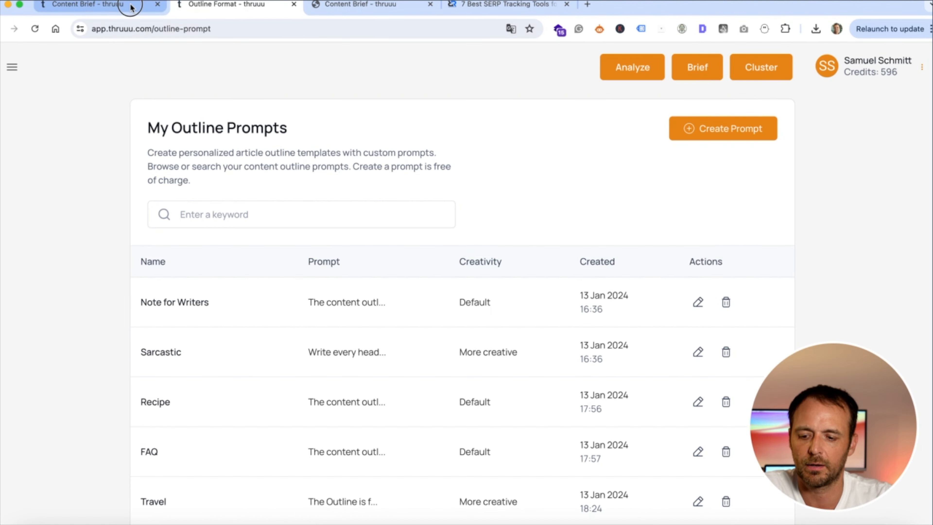
{"action": "left_click", "coordinate": [132, 8]}
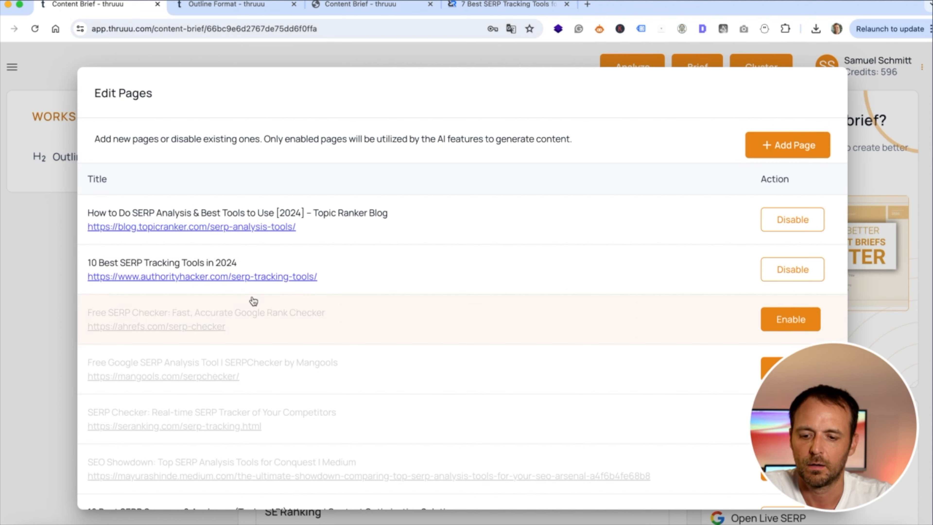
{"action": "left_click", "coordinate": [787, 149]}
{"action": "left_click", "coordinate": [378, 299]}
{"action": "key", "text": "ctrl+v"}
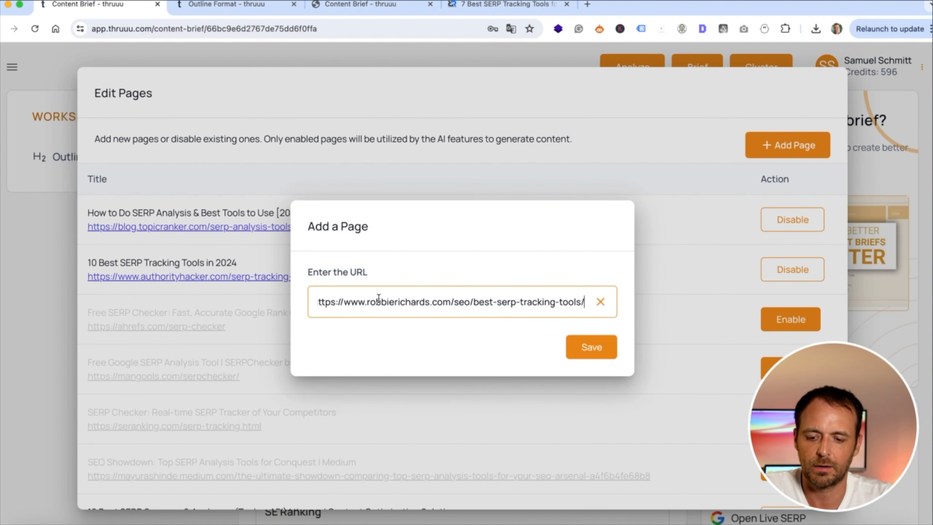
{"action": "left_click", "coordinate": [597, 347]}
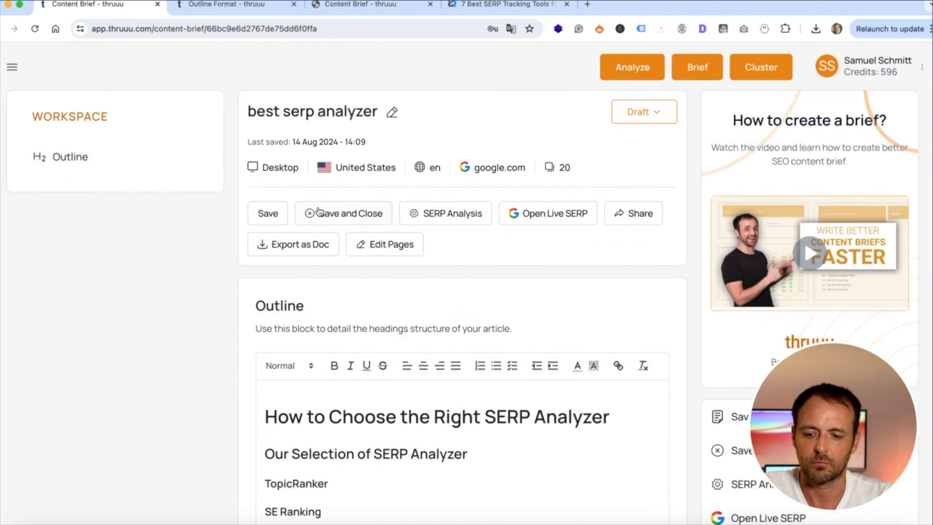
Open the outline editor with disabled pages hidden, review competitor outlines, and bring up Generate AI Outline
{"action": "scroll", "coordinate": [309, 209], "scroll_direction": "down", "scroll_amount": 15}
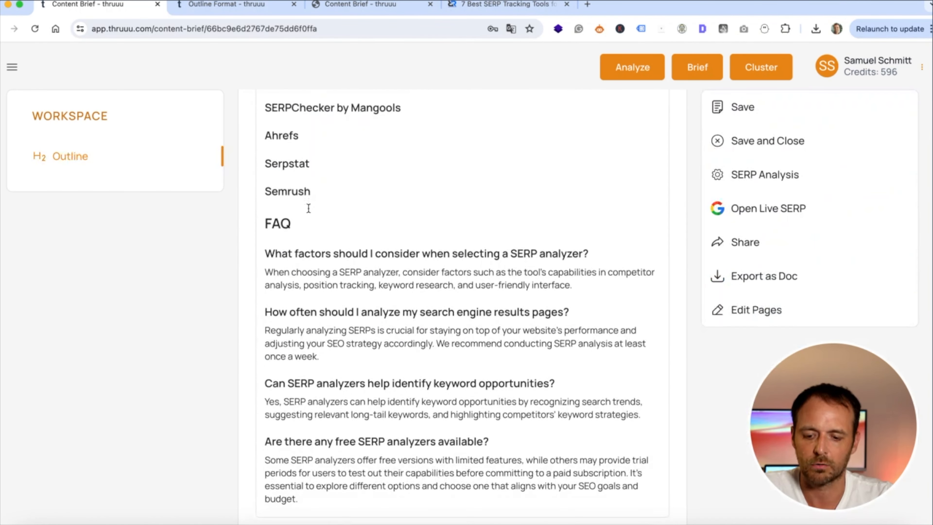
{"action": "left_click", "coordinate": [494, 382]}
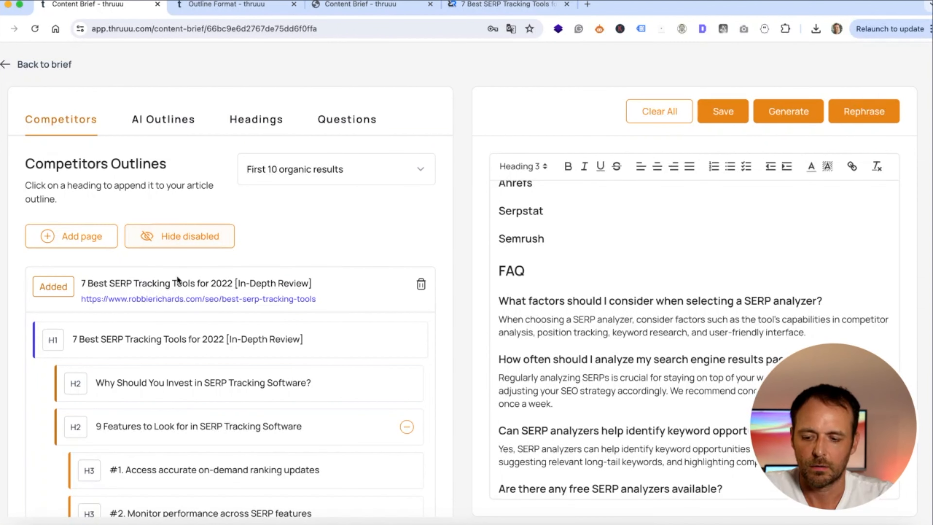
{"action": "left_click", "coordinate": [171, 238]}
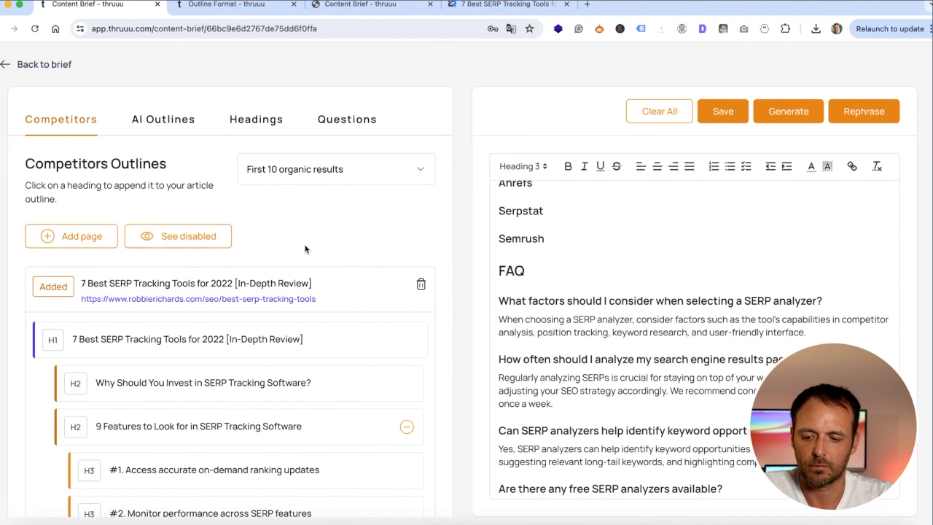
{"action": "scroll", "coordinate": [280, 223], "scroll_direction": "down", "scroll_amount": 3}
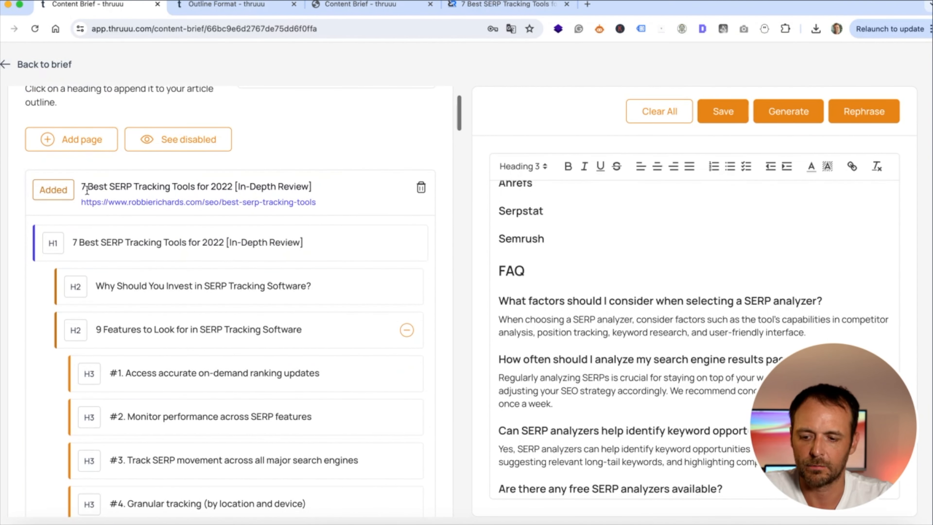
{"action": "scroll", "coordinate": [205, 262], "scroll_direction": "down", "scroll_amount": 4}
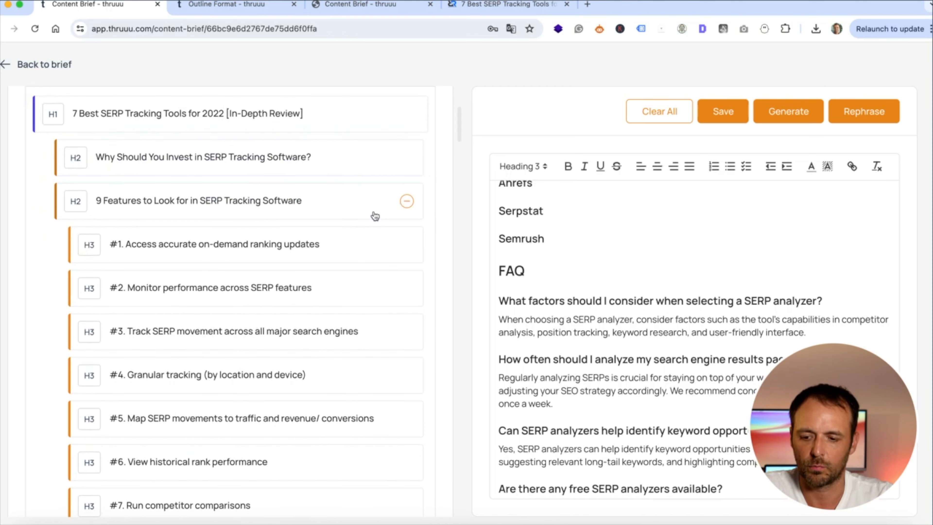
{"action": "scroll", "coordinate": [330, 218], "scroll_direction": "down", "scroll_amount": 15}
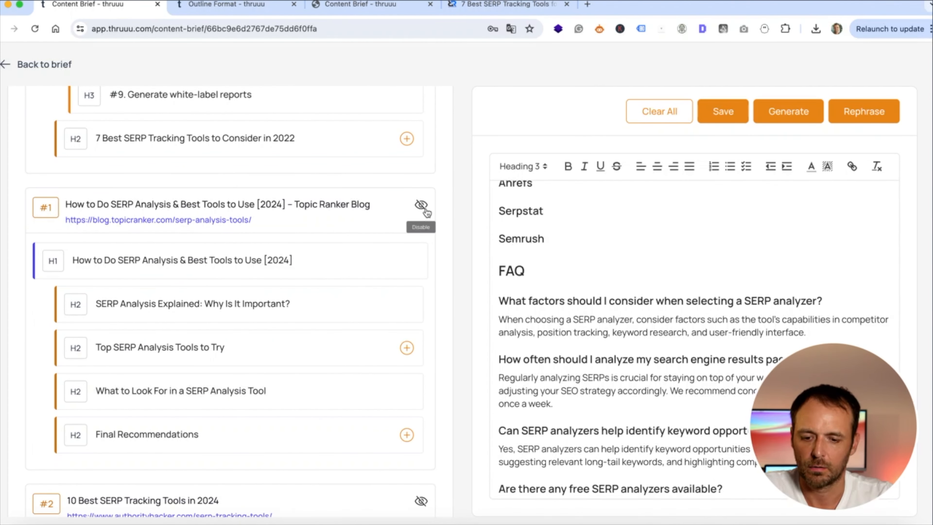
{"action": "scroll", "coordinate": [309, 228], "scroll_direction": "down", "scroll_amount": 7}
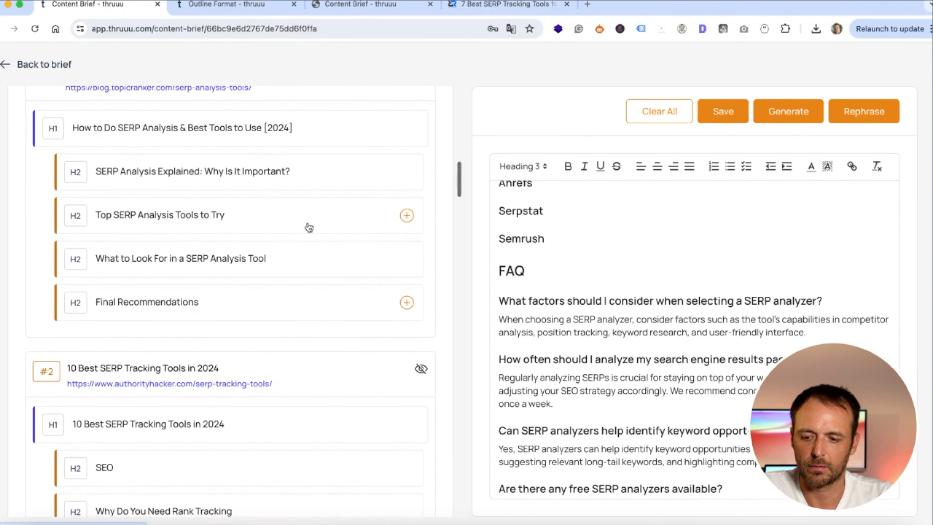
{"action": "scroll", "coordinate": [308, 225], "scroll_direction": "down", "scroll_amount": 15}
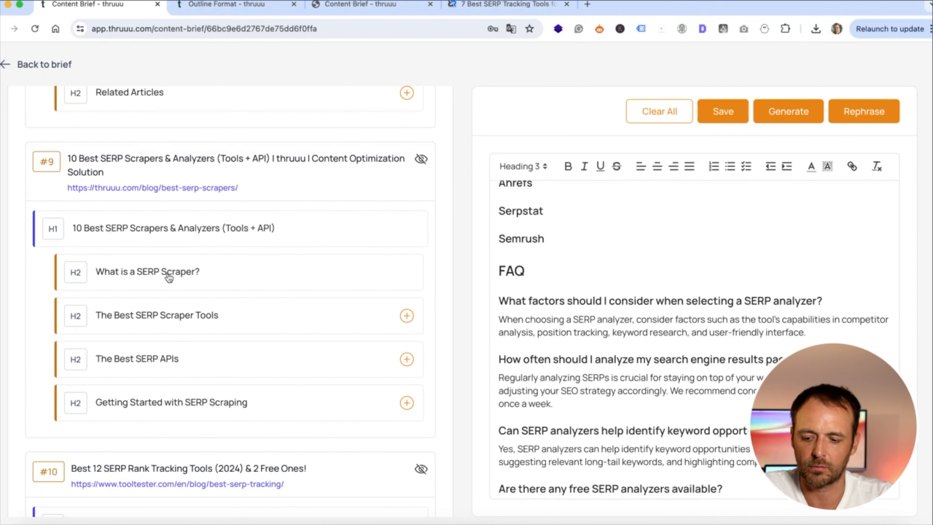
{"action": "scroll", "coordinate": [169, 277], "scroll_direction": "down", "scroll_amount": 10}
{"action": "scroll", "coordinate": [169, 278], "scroll_direction": "up", "scroll_amount": 20}
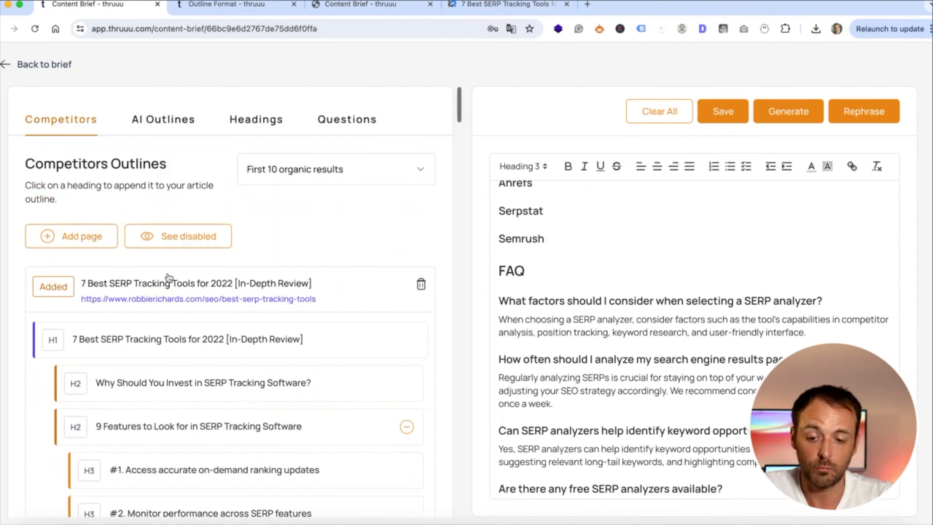
{"action": "left_click", "coordinate": [791, 110]}
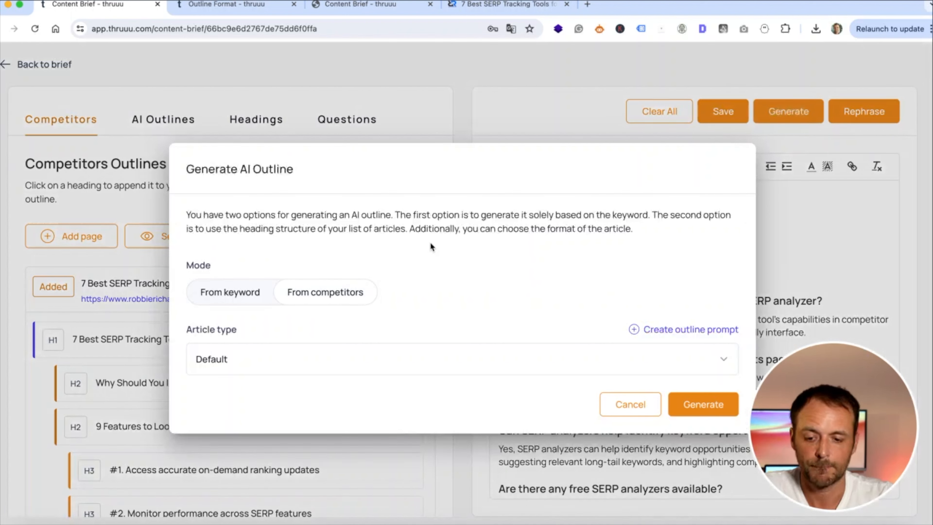
Generate a Tool Listicle outline of ten SERP analyzers plus FAQ and replace the current outline
{"action": "left_click", "coordinate": [251, 368]}
{"action": "scroll", "coordinate": [352, 354], "scroll_direction": "down", "scroll_amount": 5}
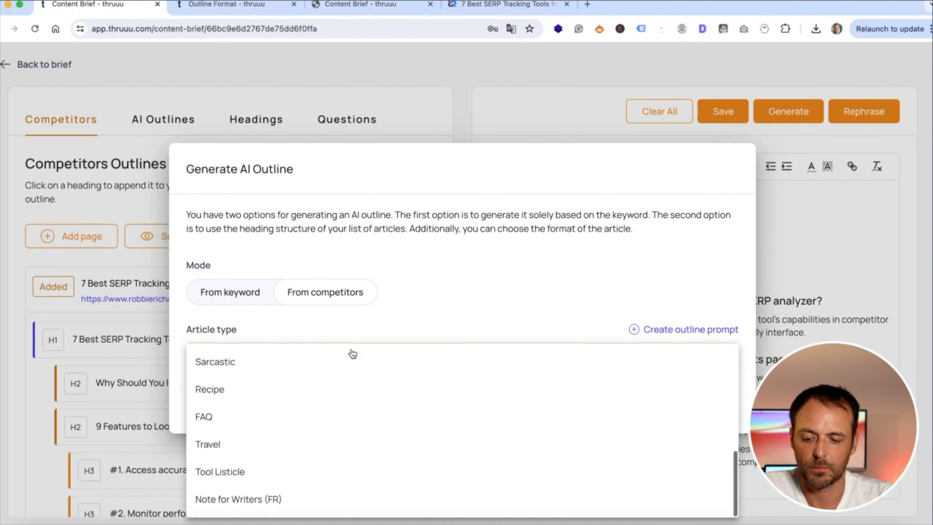
{"action": "left_click", "coordinate": [232, 473]}
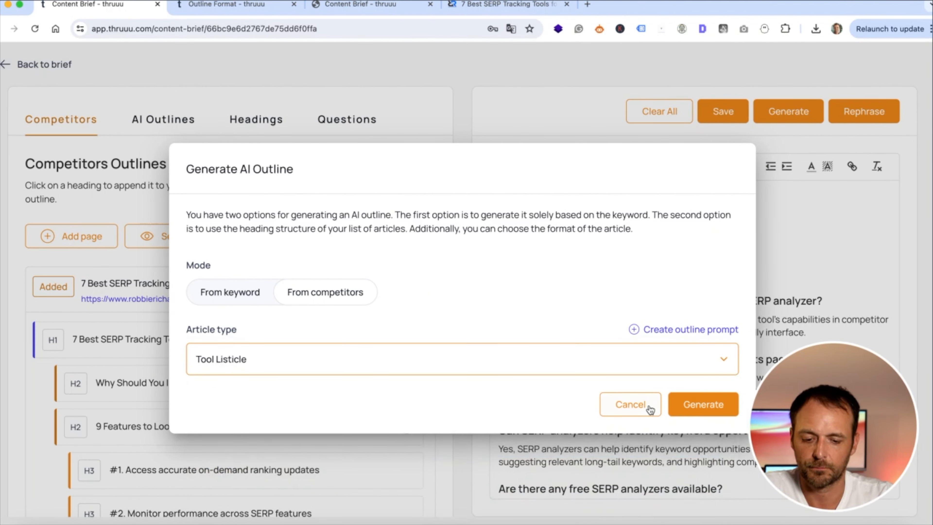
{"action": "left_click", "coordinate": [711, 404]}
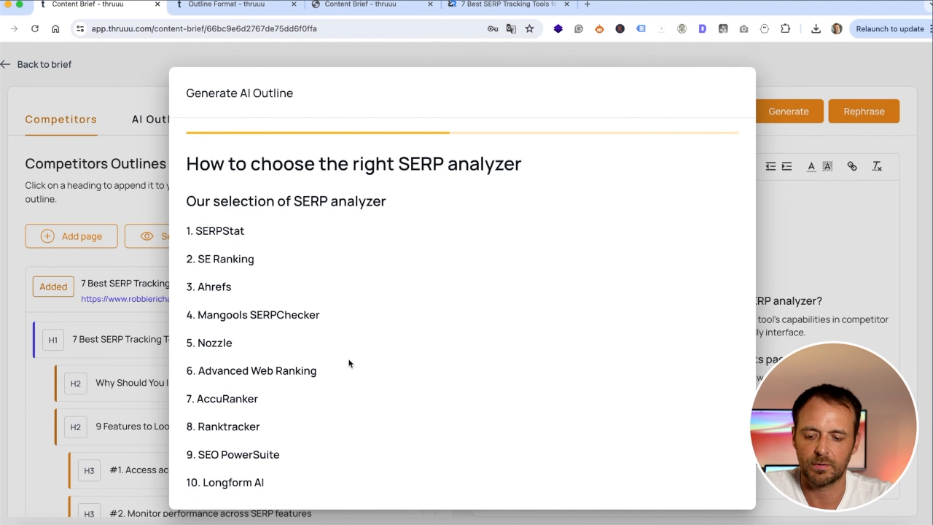
{"action": "scroll", "coordinate": [301, 378], "scroll_direction": "down", "scroll_amount": 3}
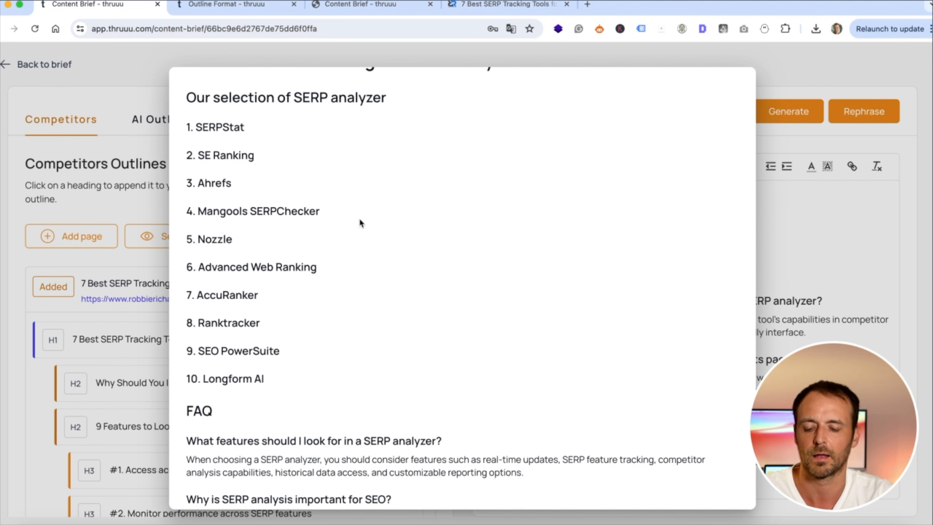
{"action": "scroll", "coordinate": [359, 223], "scroll_direction": "down", "scroll_amount": 6}
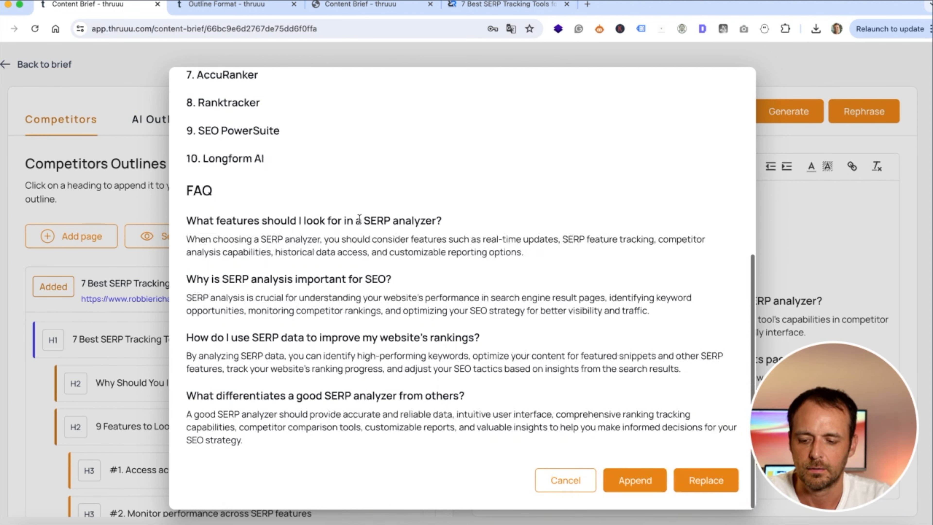
{"action": "left_click", "coordinate": [713, 481]}
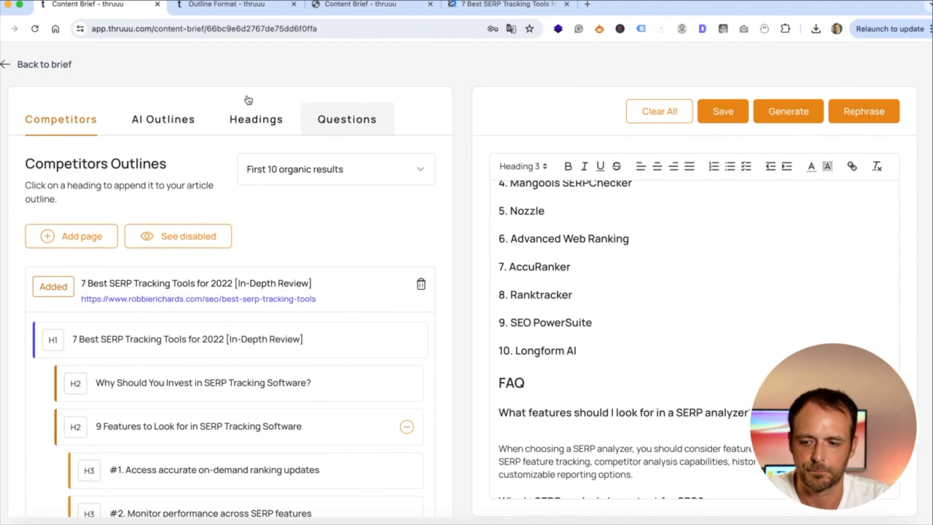
Save the ten-tool outline to the brief and copy its public share link to the clipboard
{"action": "left_click", "coordinate": [713, 110]}
{"action": "scroll", "coordinate": [415, 182], "scroll_direction": "down", "scroll_amount": 10}
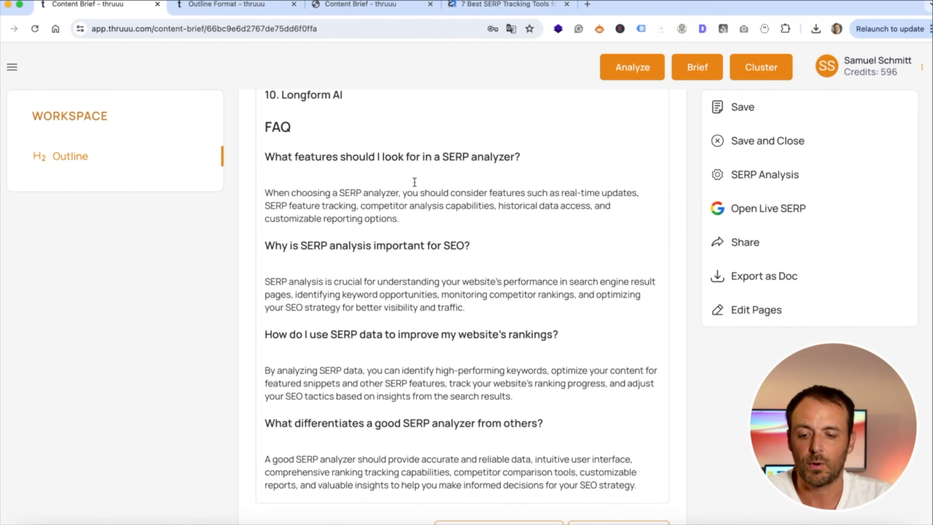
{"action": "scroll", "coordinate": [414, 182], "scroll_direction": "up", "scroll_amount": 15}
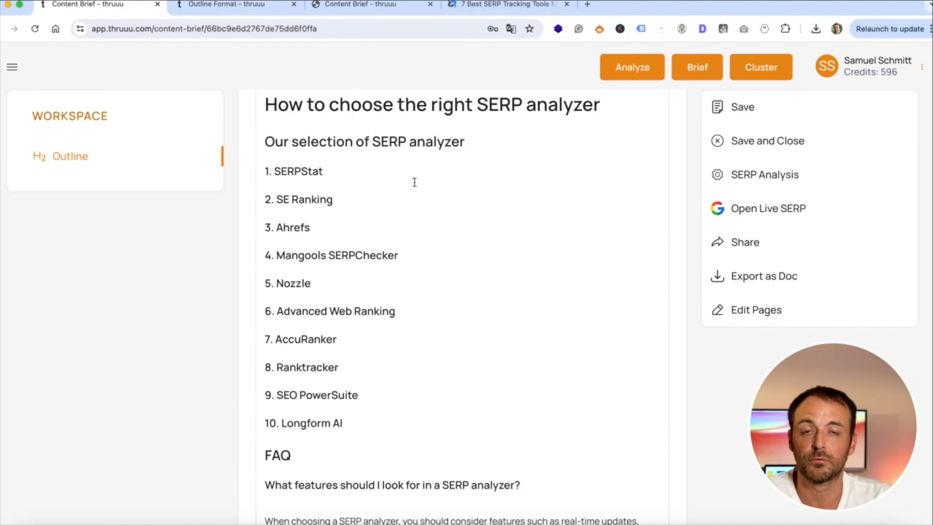
{"action": "left_click", "coordinate": [758, 249]}
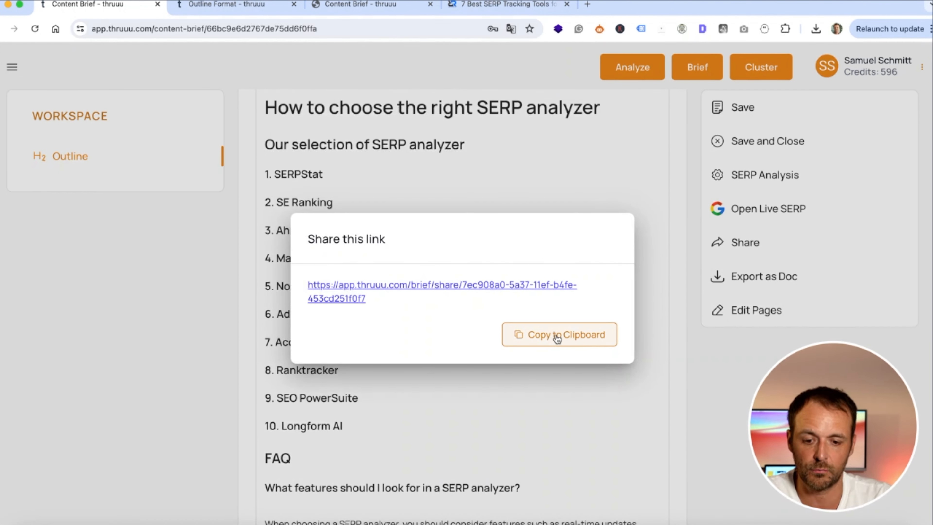
{"action": "left_click", "coordinate": [556, 335]}
Load the copied share link in a new tab and scroll through the public brief's outline and FAQ
{"action": "left_click", "coordinate": [587, 4]}
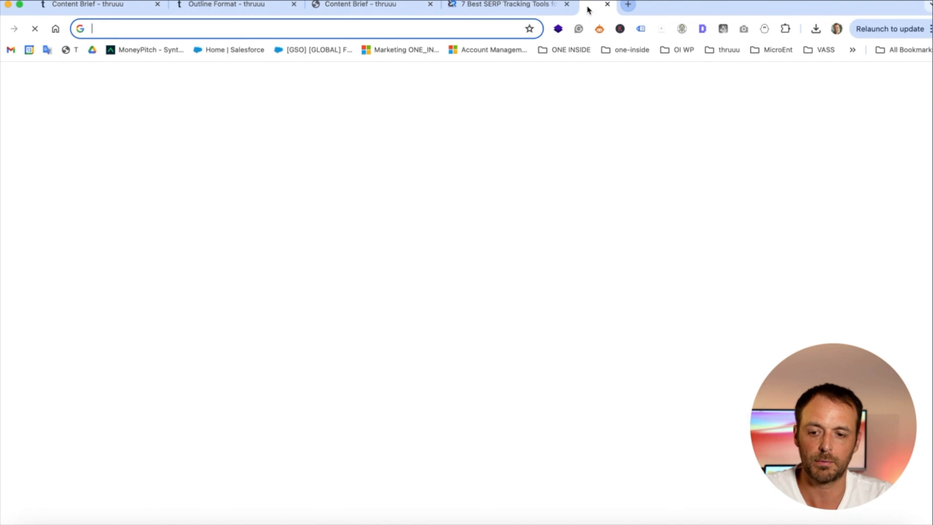
{"action": "key", "text": "Return"}
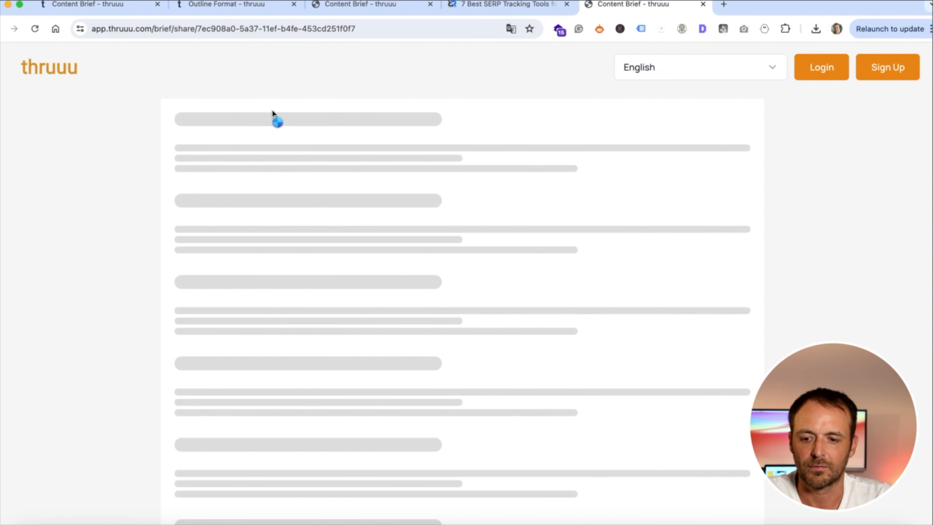
{"action": "scroll", "coordinate": [327, 262], "scroll_direction": "down", "scroll_amount": 7}
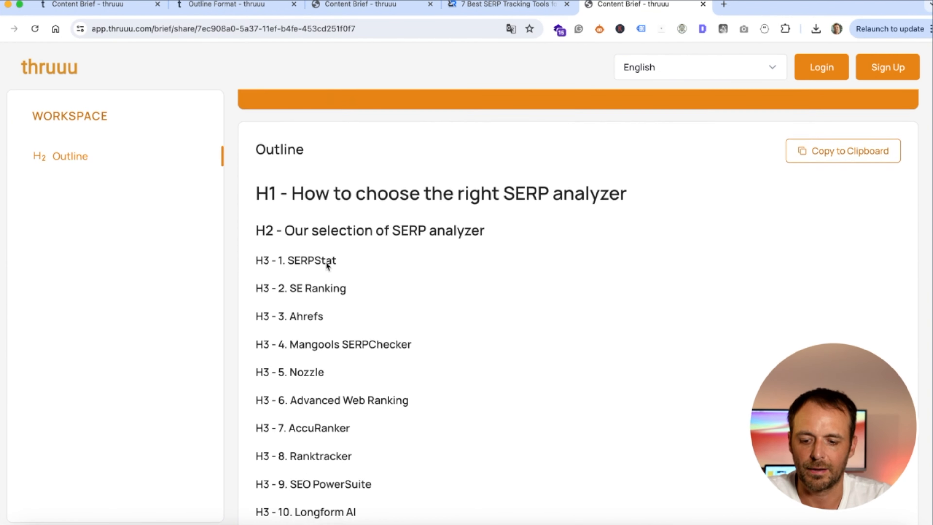
{"action": "scroll", "coordinate": [493, 257], "scroll_direction": "down", "scroll_amount": 5}
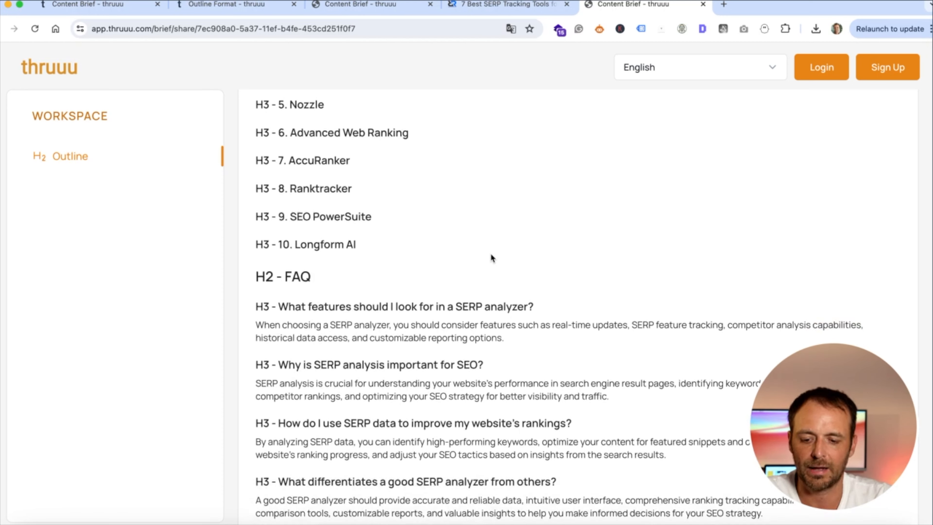